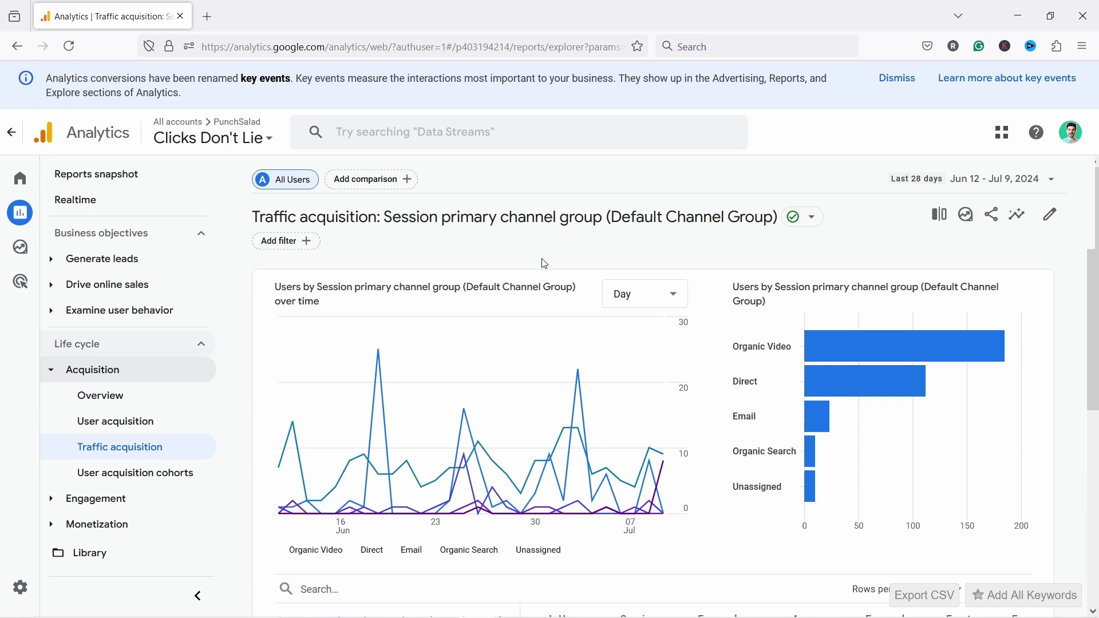
# - Search the traffic acquisition table rows for 'email'
pyautogui.scroll(-5, 349, 401)
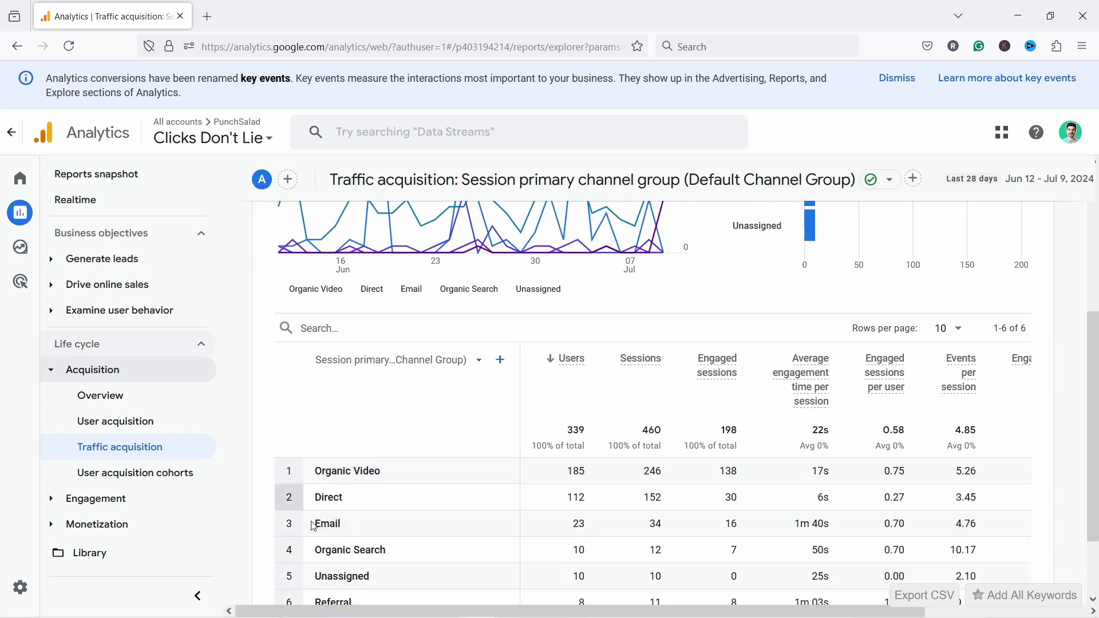
pyautogui.click(317, 329)
pyautogui.write('email')
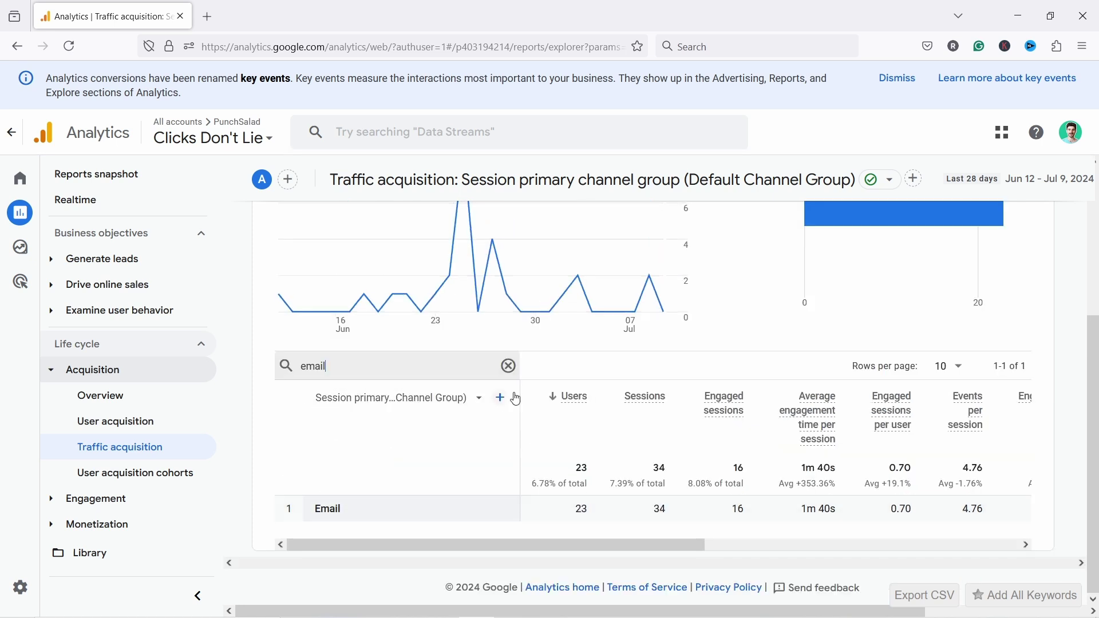
# - Add Session campaign as a secondary dimension to the Email table
pyautogui.click(516, 399)
pyautogui.write('campa')
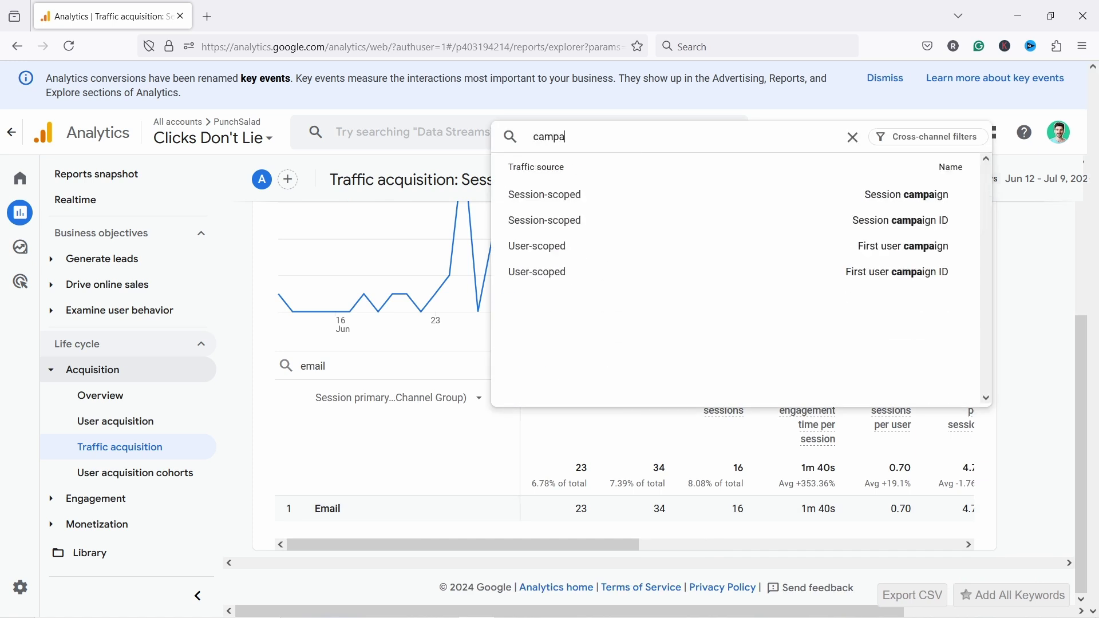
pyautogui.write('ig')
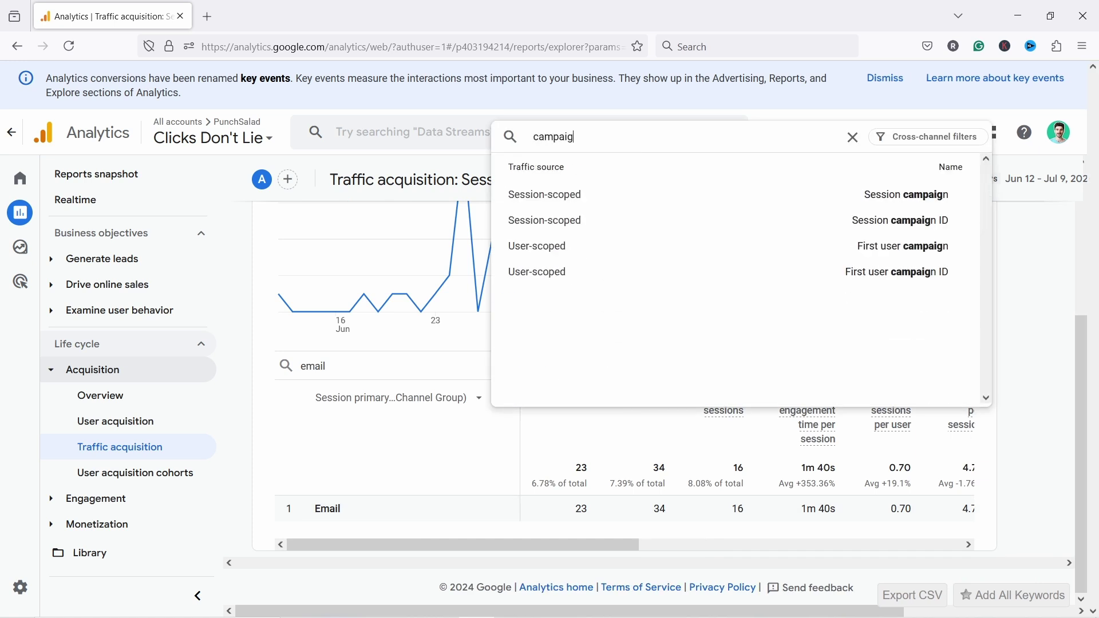
pyautogui.click(606, 197)
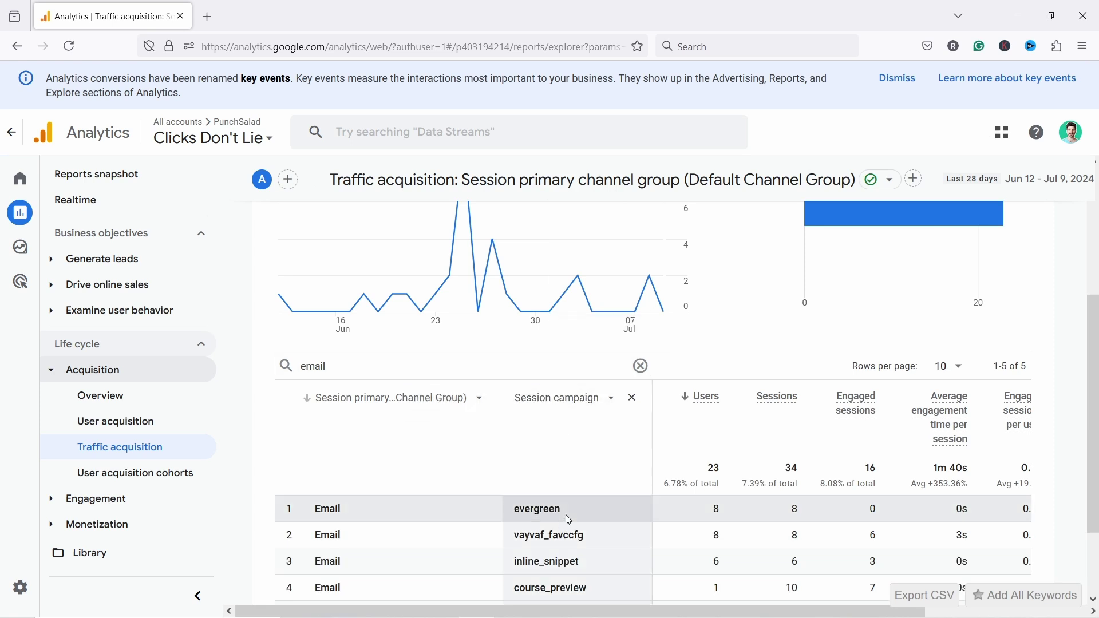
pyautogui.scroll(-2, 464, 367)
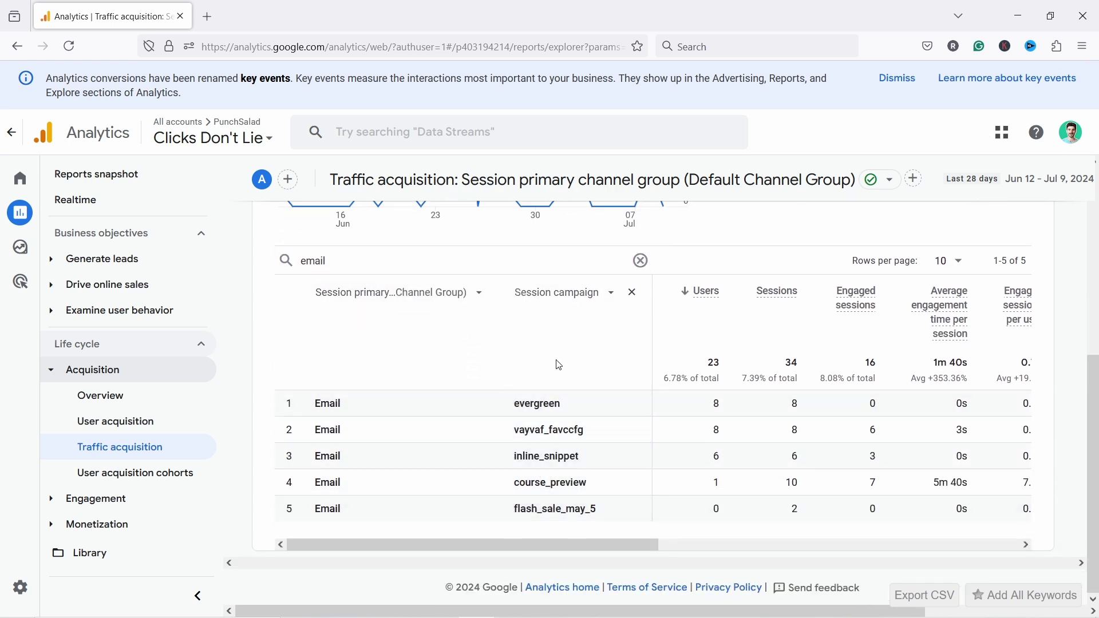
# - Start a report filter on Device category with the exactly matches match type
pyautogui.scroll(5, 558, 366)
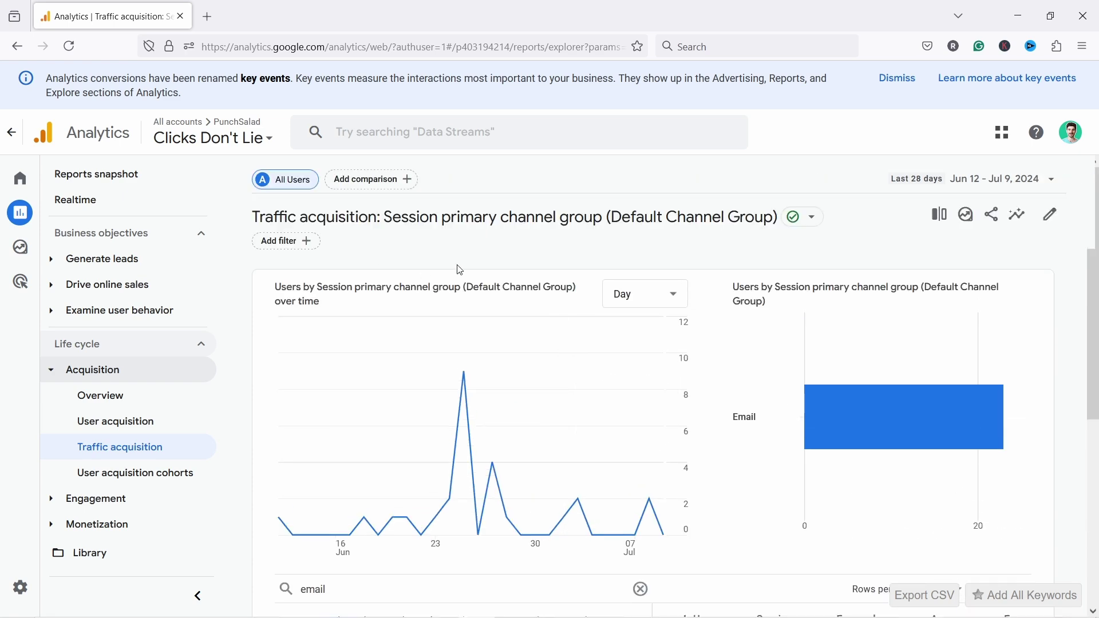
pyautogui.click(281, 245)
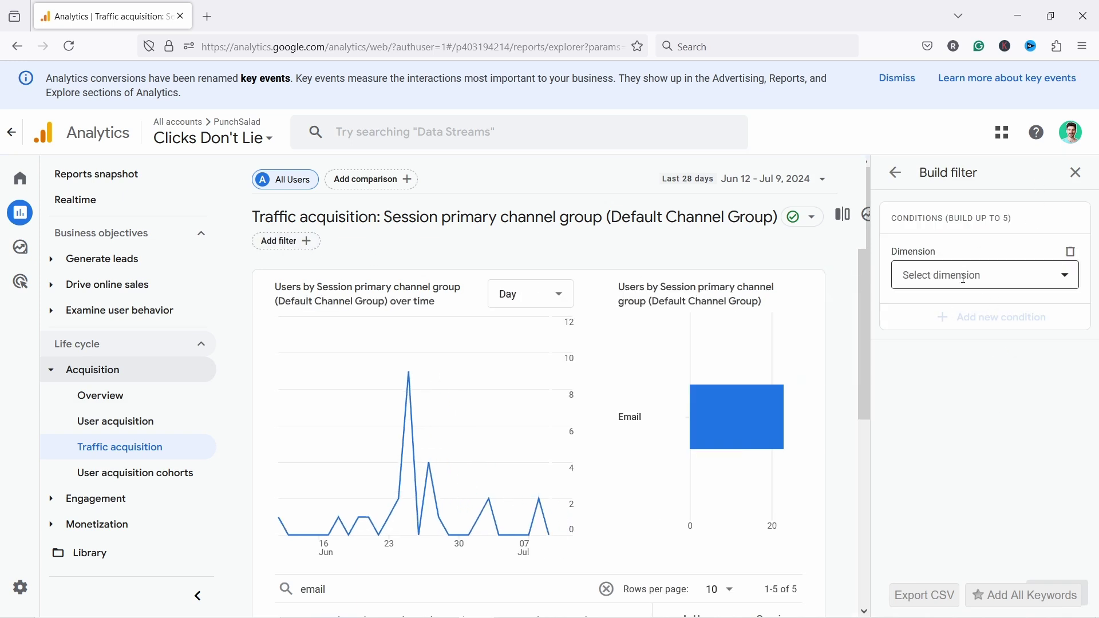
pyautogui.click(962, 277)
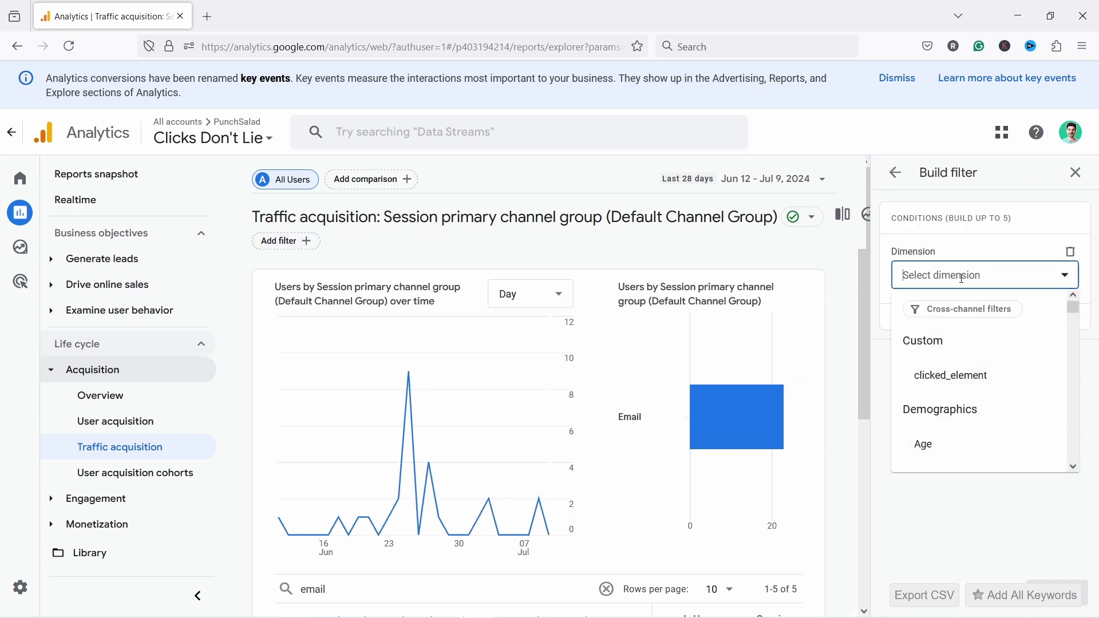
pyautogui.write('device')
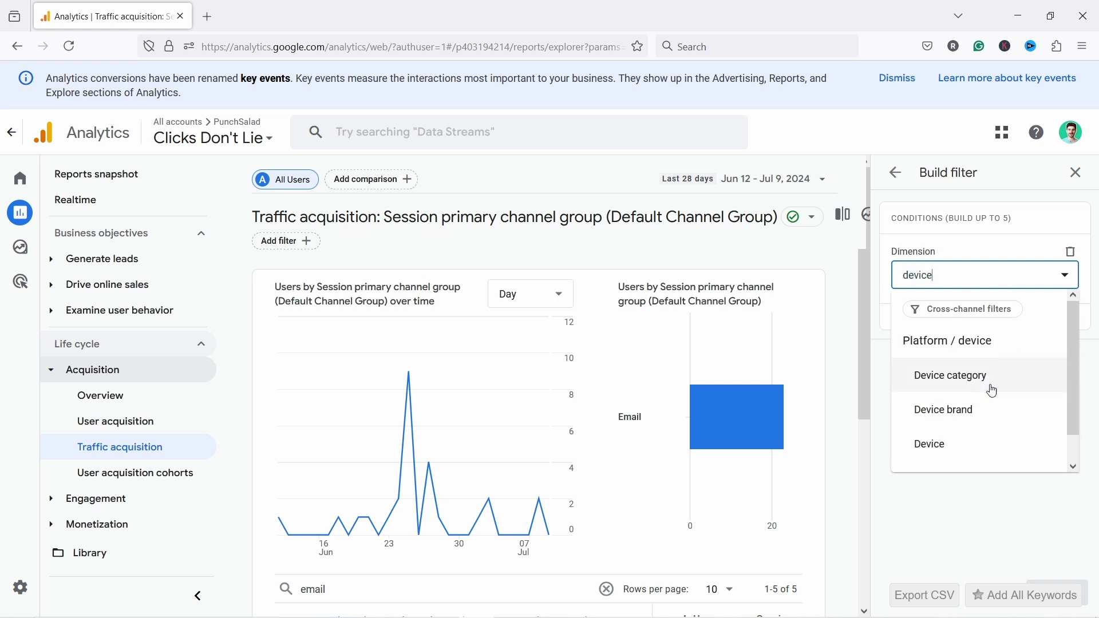
pyautogui.click(973, 376)
pyautogui.click(973, 327)
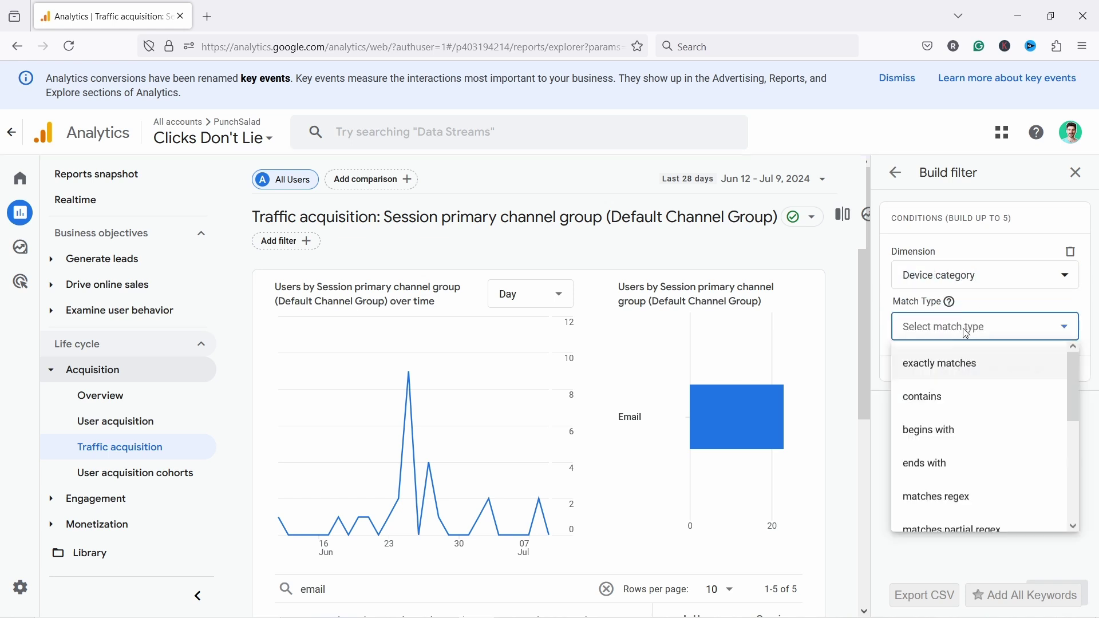
pyautogui.click(936, 358)
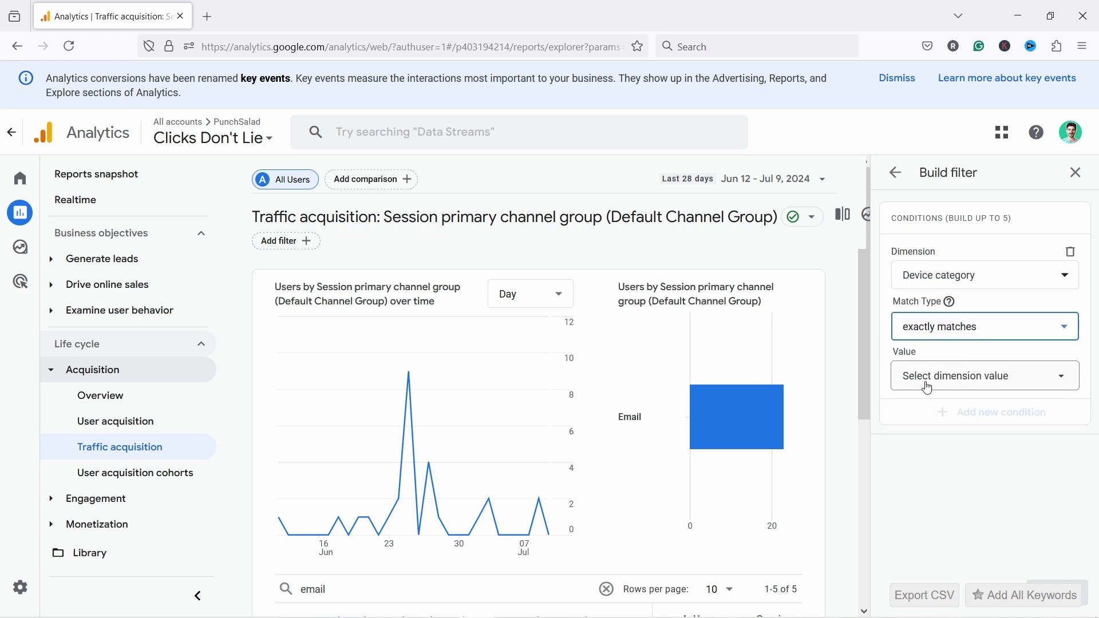
# - Set the filter value to desktop and apply it to the report
pyautogui.click(921, 382)
pyautogui.click(917, 442)
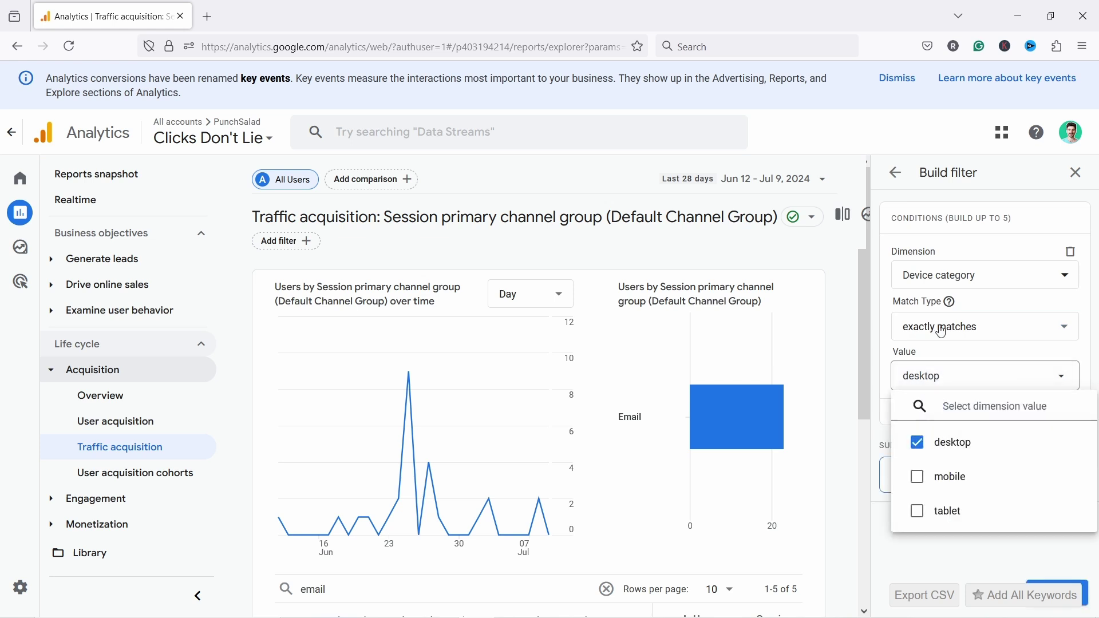
pyautogui.click(944, 327)
pyautogui.click(943, 327)
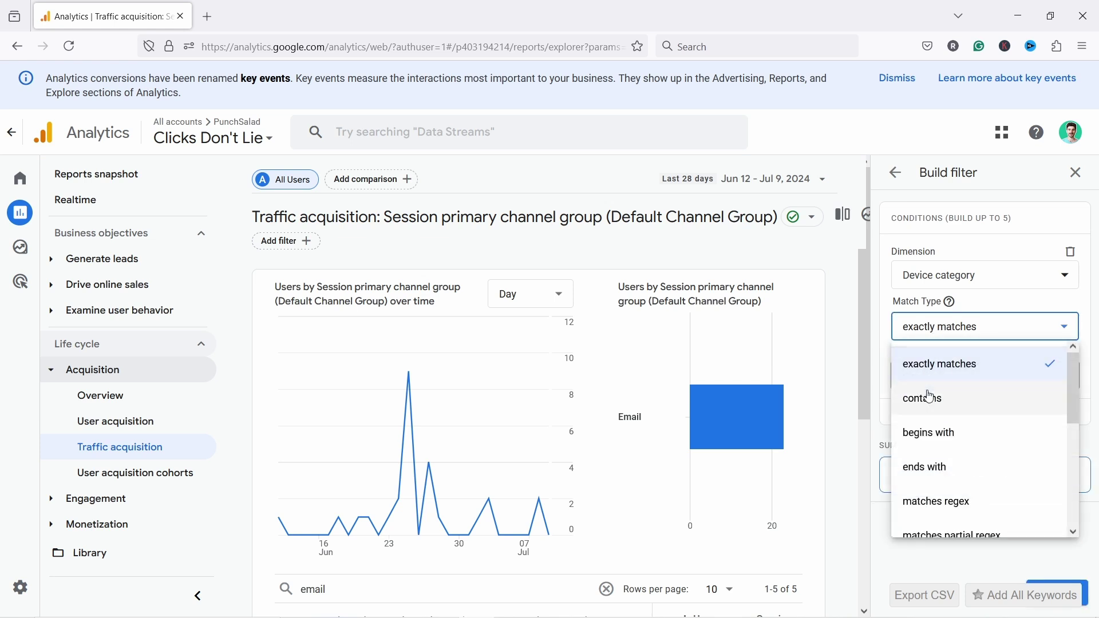
pyautogui.scroll(-1, 938, 504)
pyautogui.scroll(-1, 939, 464)
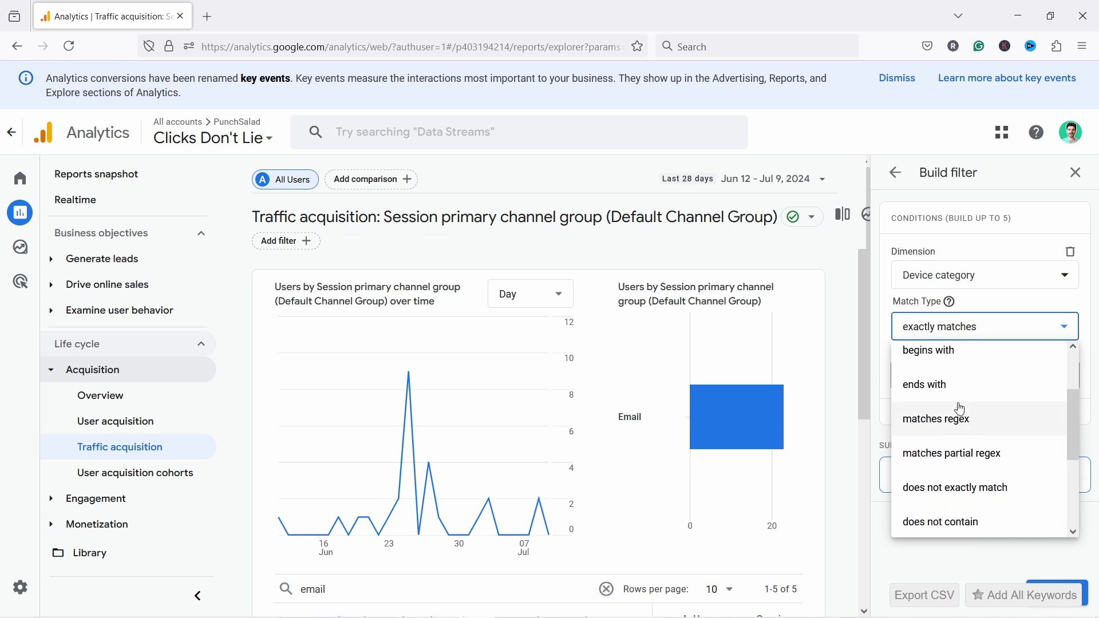
pyautogui.scroll(-4, 960, 408)
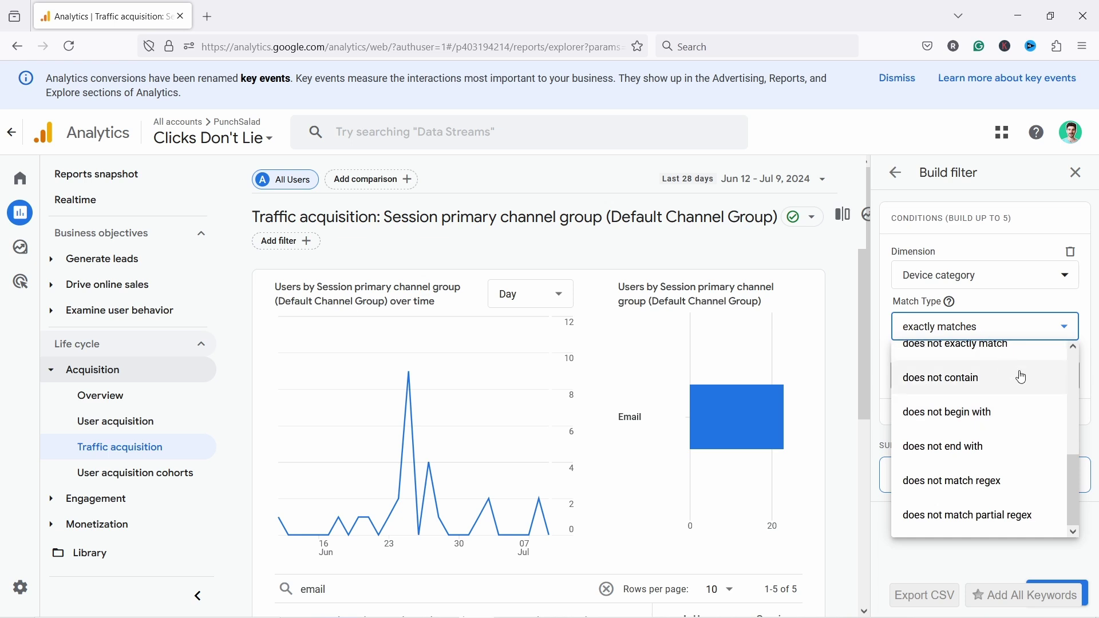
pyautogui.scroll(2, 1023, 380)
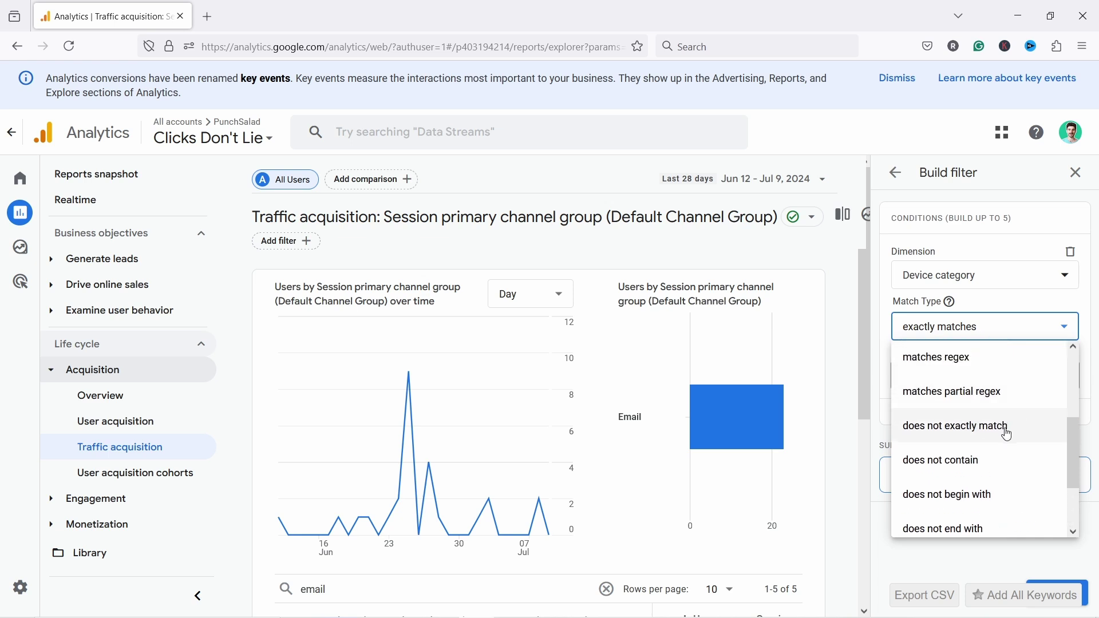
pyautogui.press('Escape')
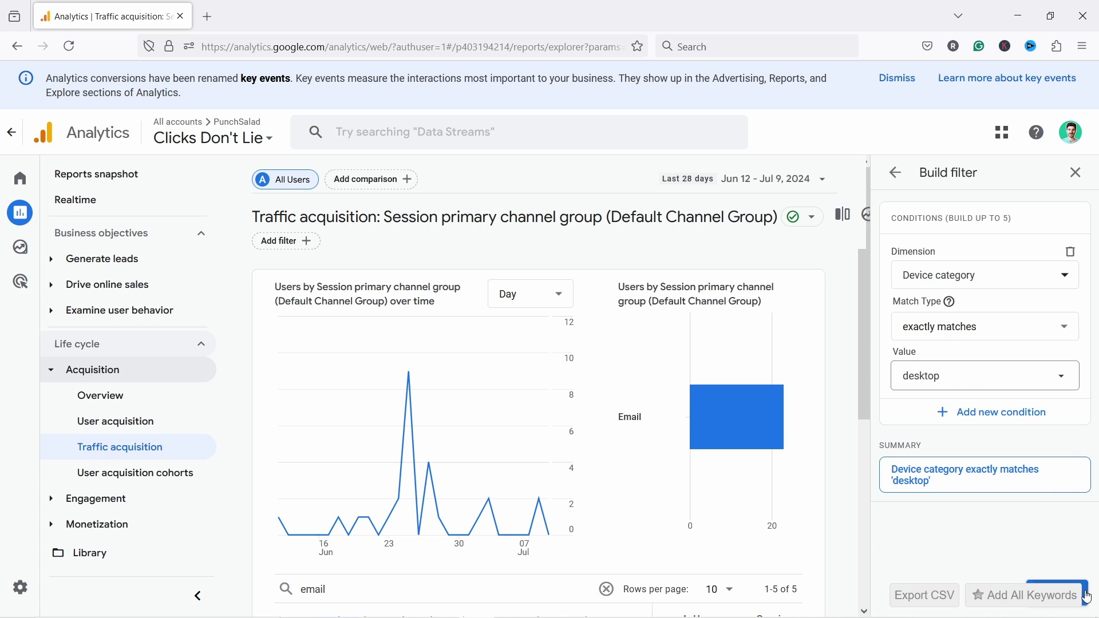
pyautogui.click(1086, 594)
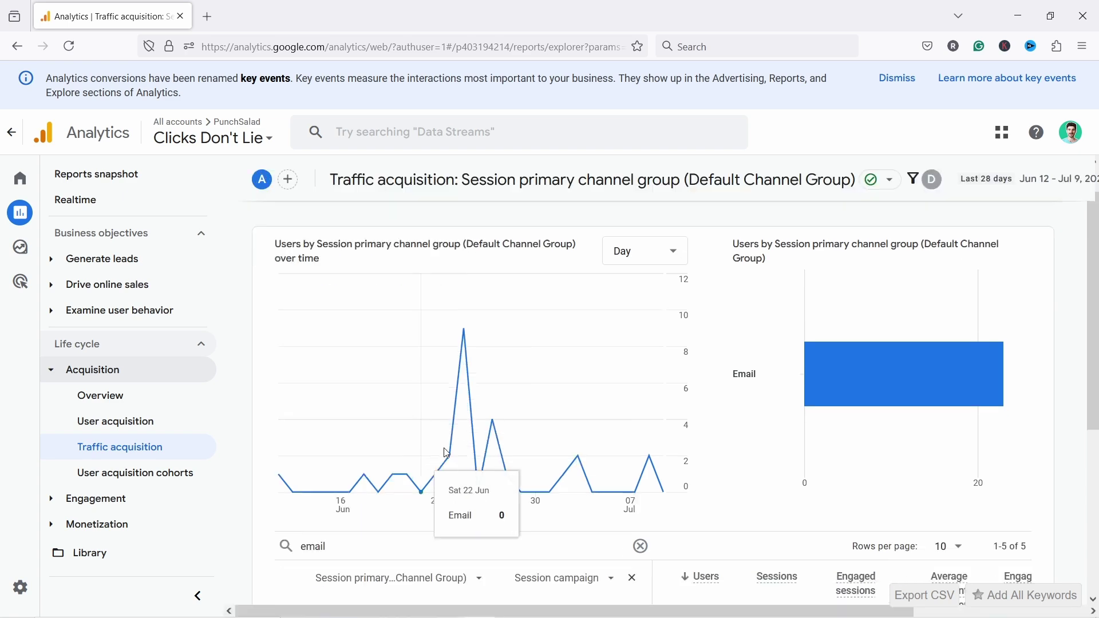
pyautogui.scroll(-5, 625, 466)
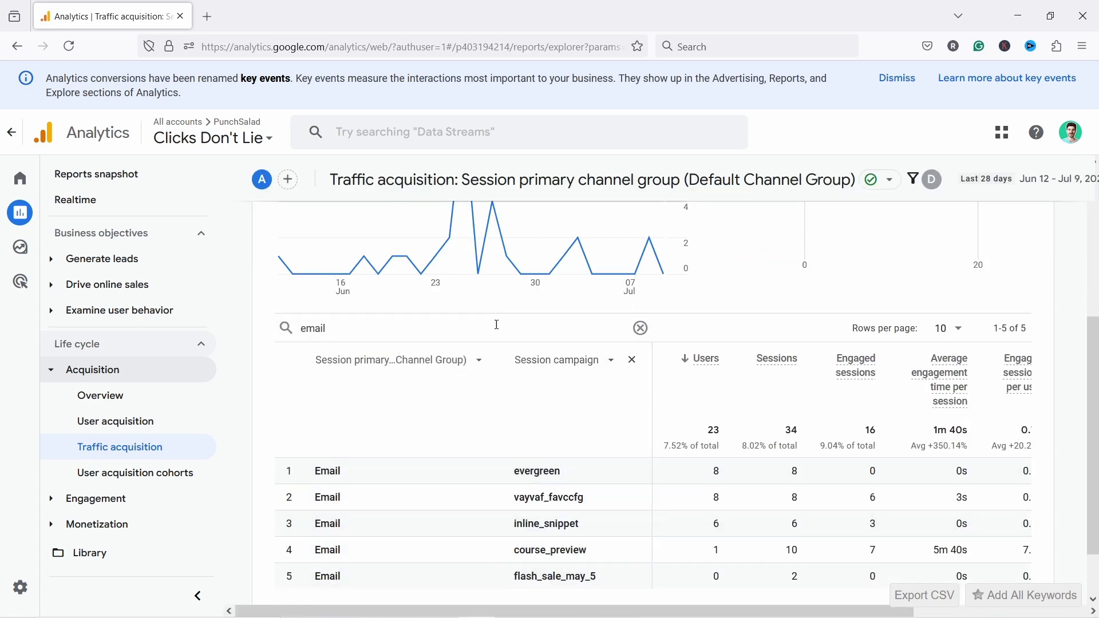
# - Open the Landing page report under Engagement
pyautogui.scroll(5, 457, 246)
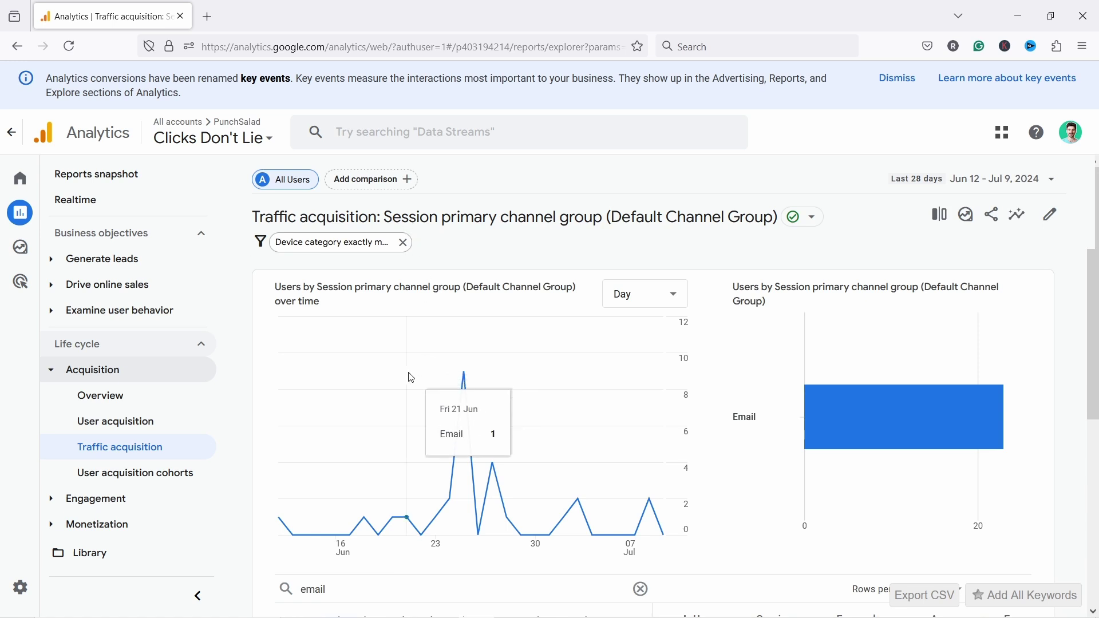
pyautogui.scroll(-2, 164, 447)
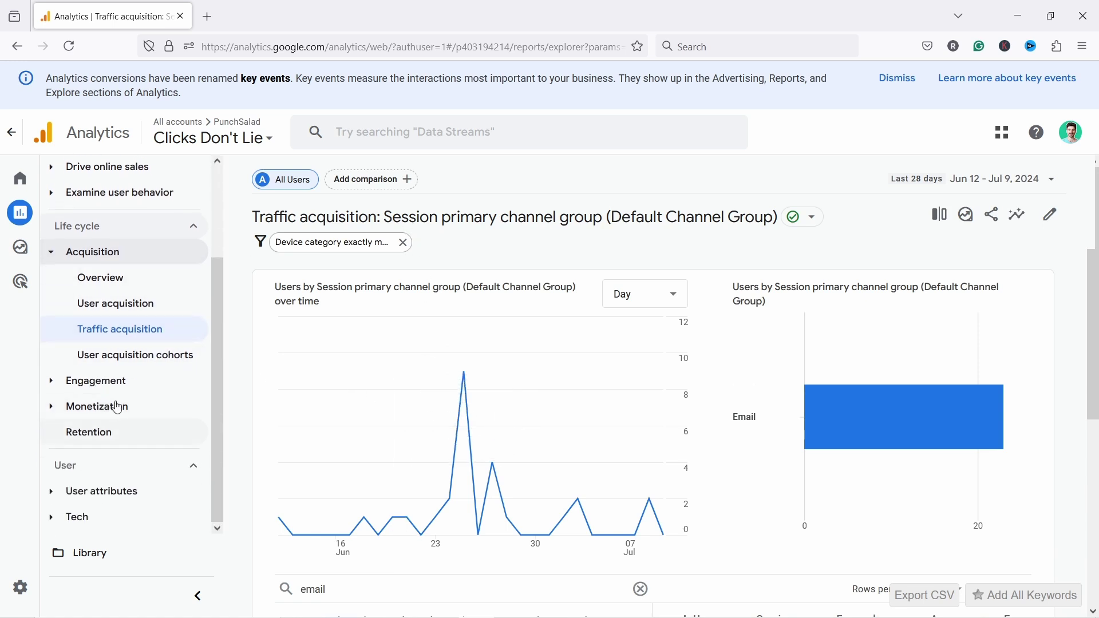
pyautogui.click(96, 380)
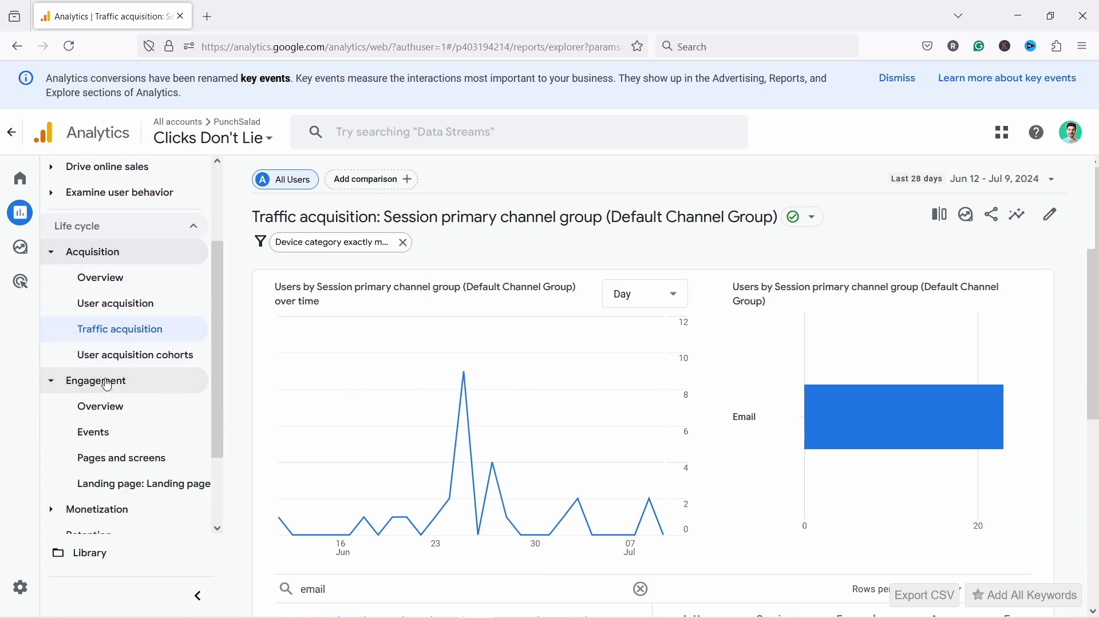
pyautogui.click(131, 488)
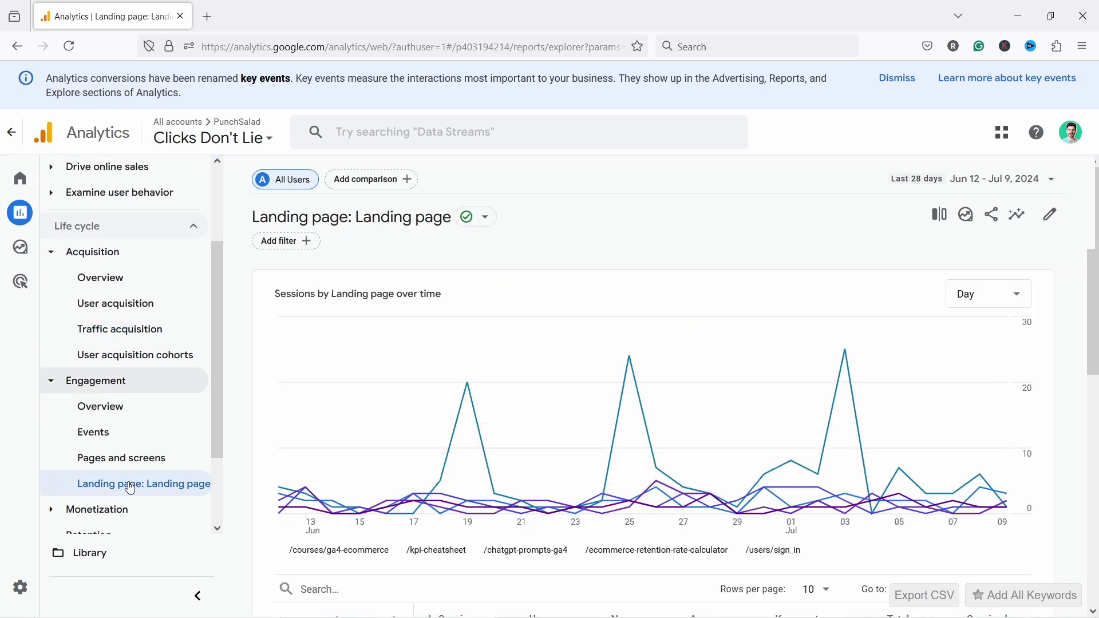
# - Build a filter condition where Device category exactly matches desktop
pyautogui.click(292, 242)
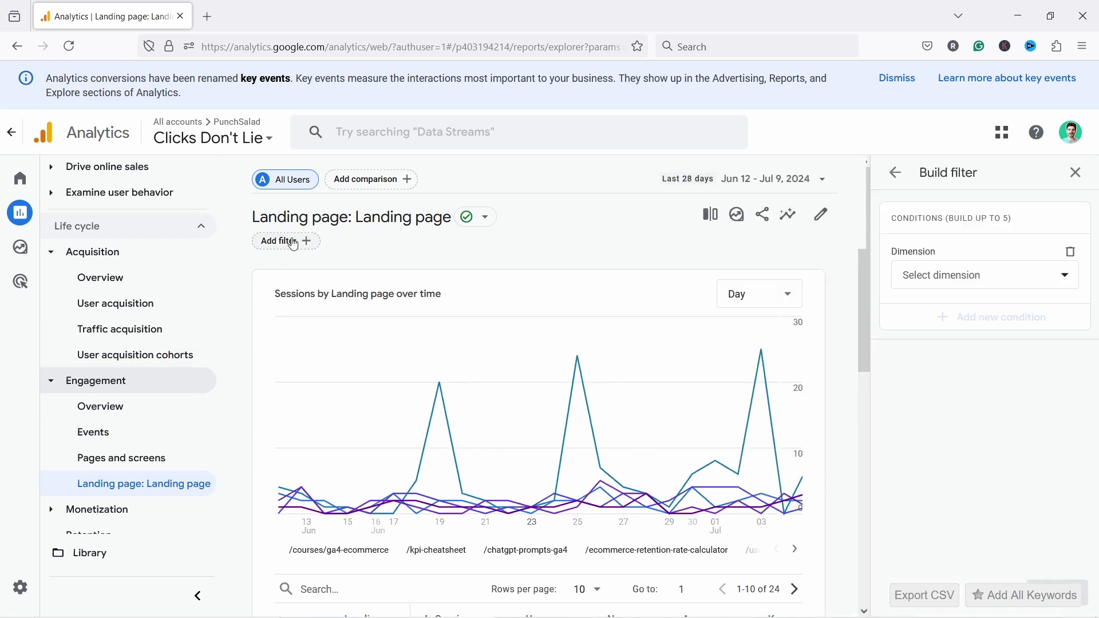
pyautogui.click(938, 277)
pyautogui.write('devi')
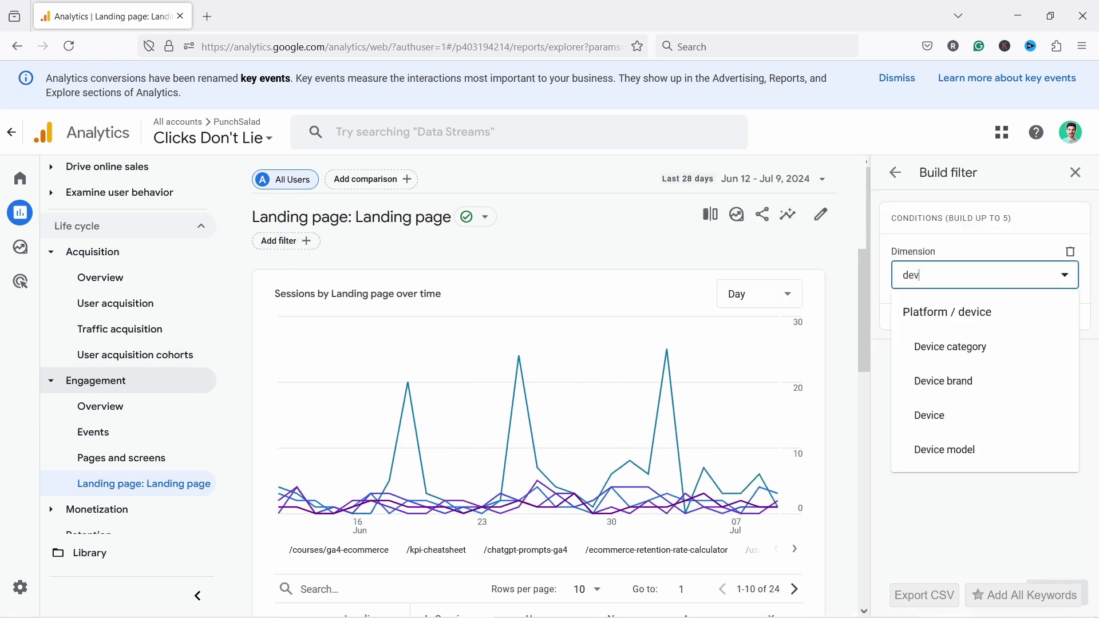
pyautogui.click(935, 349)
pyautogui.click(951, 343)
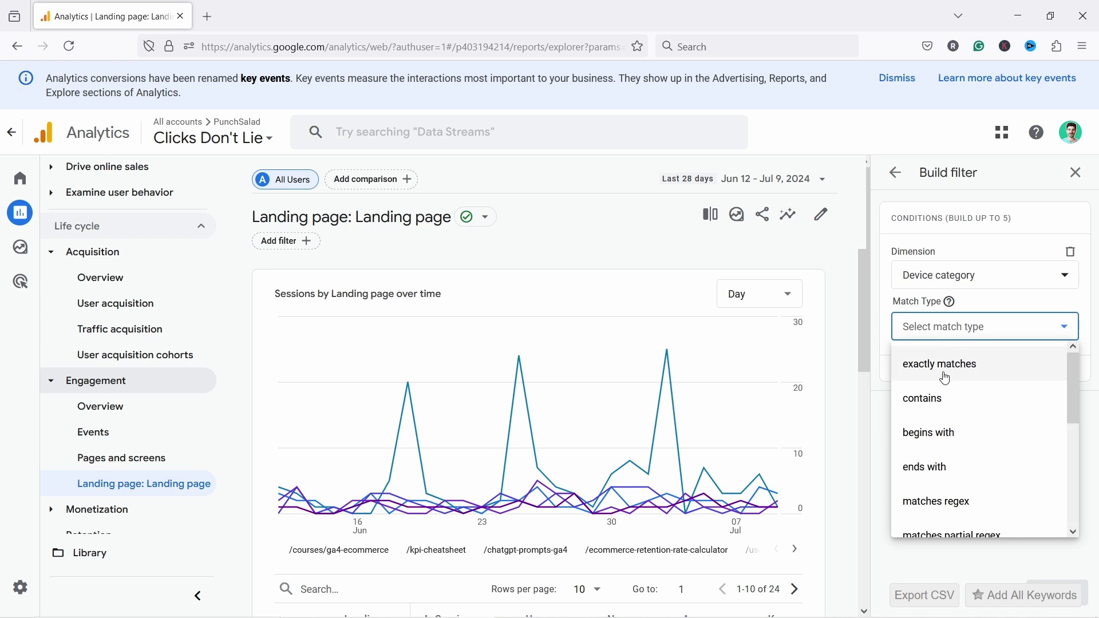
pyautogui.click(940, 375)
pyautogui.click(938, 376)
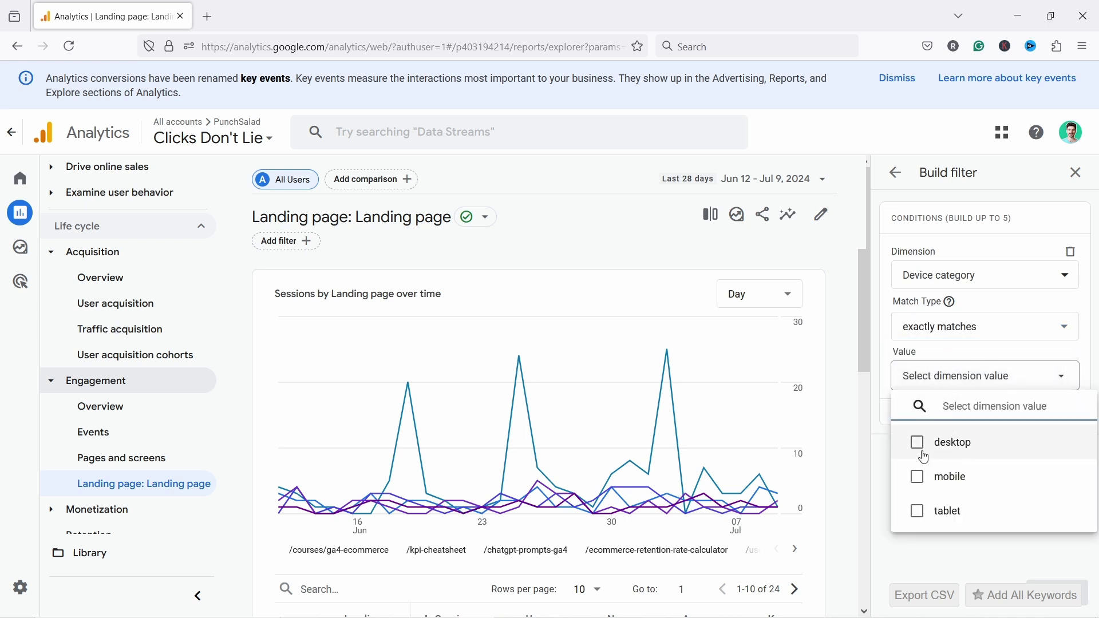
pyautogui.click(976, 439)
pyautogui.click(959, 385)
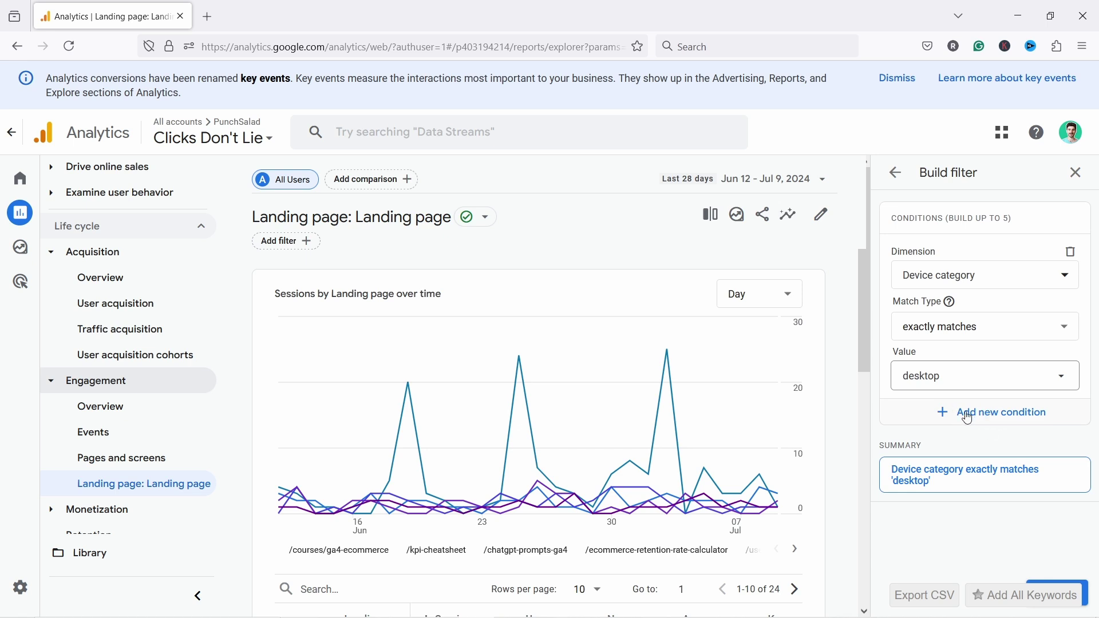
# - Add a second condition: Landing page + query string exactly matches /courses/ga4-ecommerce
pyautogui.click(983, 420)
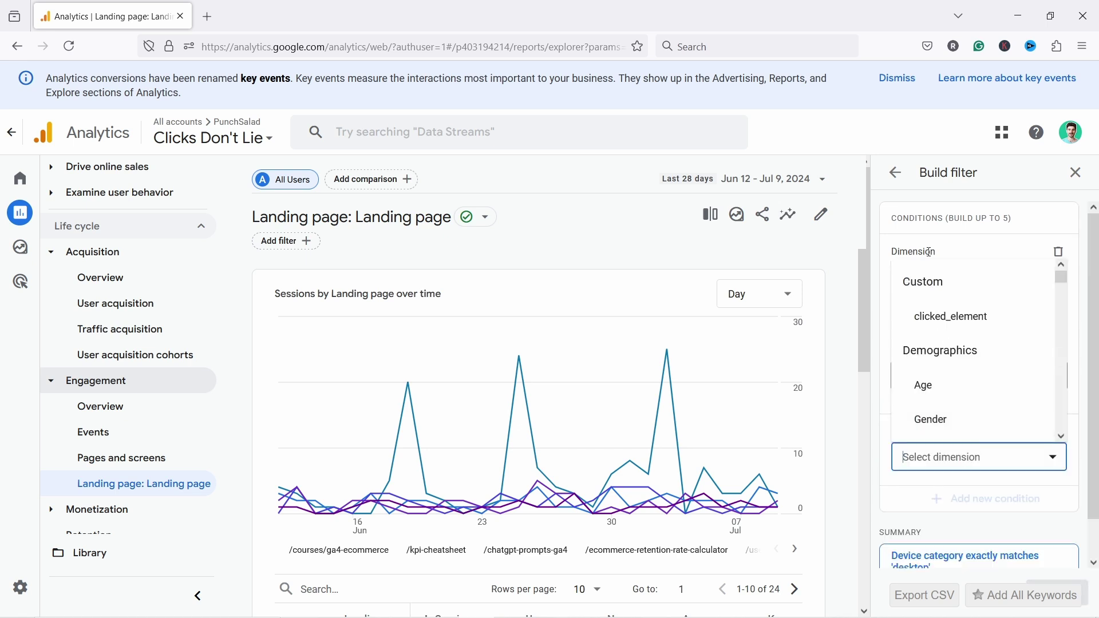
pyautogui.write('landing')
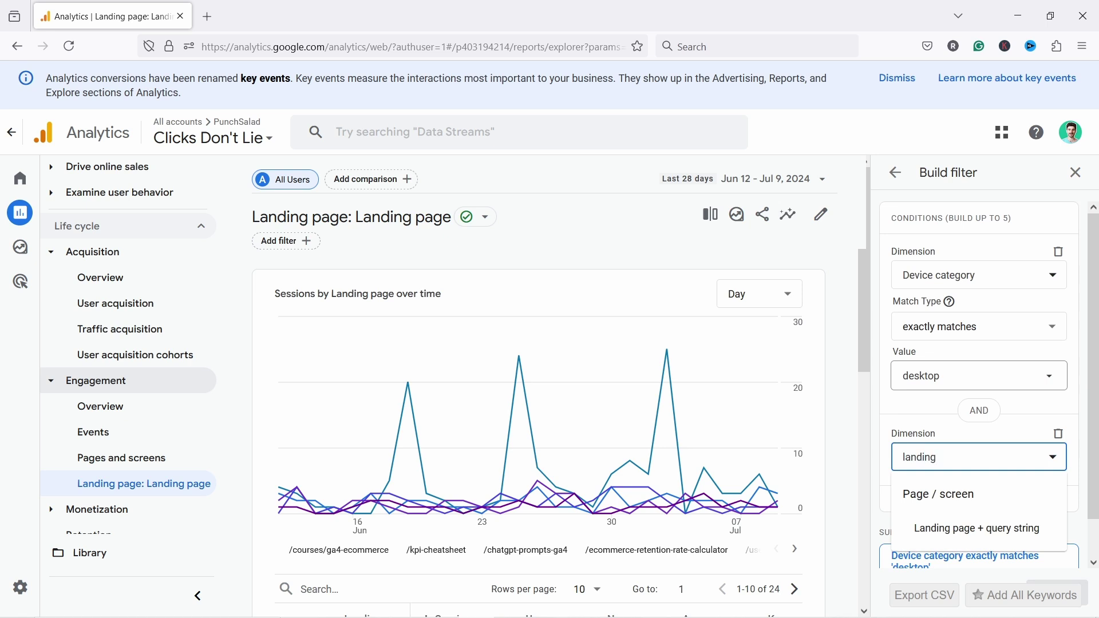
pyautogui.click(945, 527)
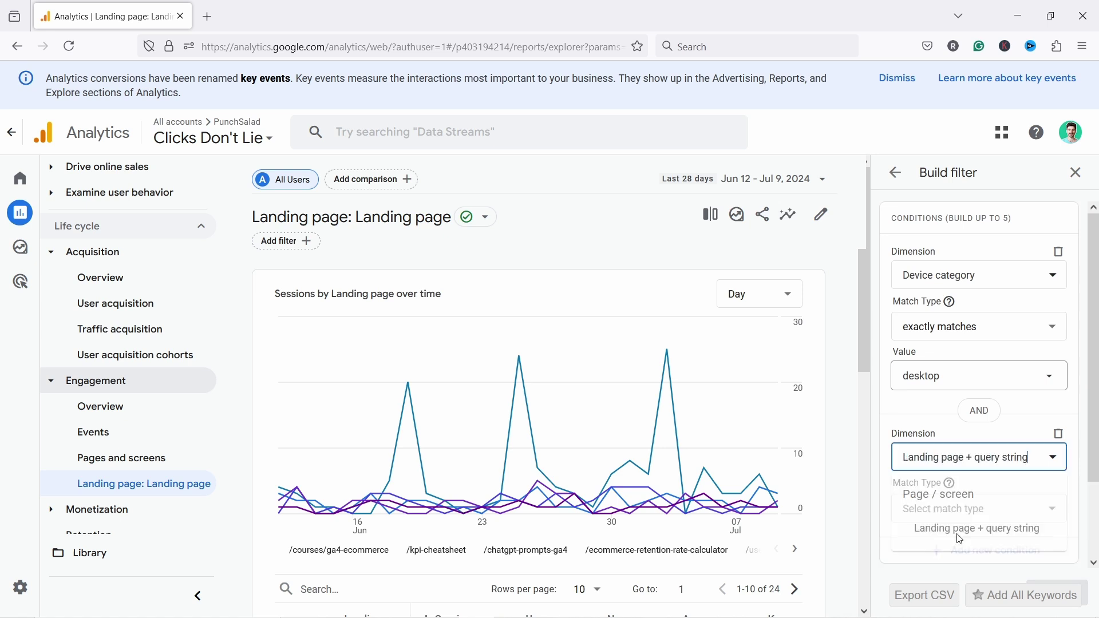
pyautogui.click(944, 515)
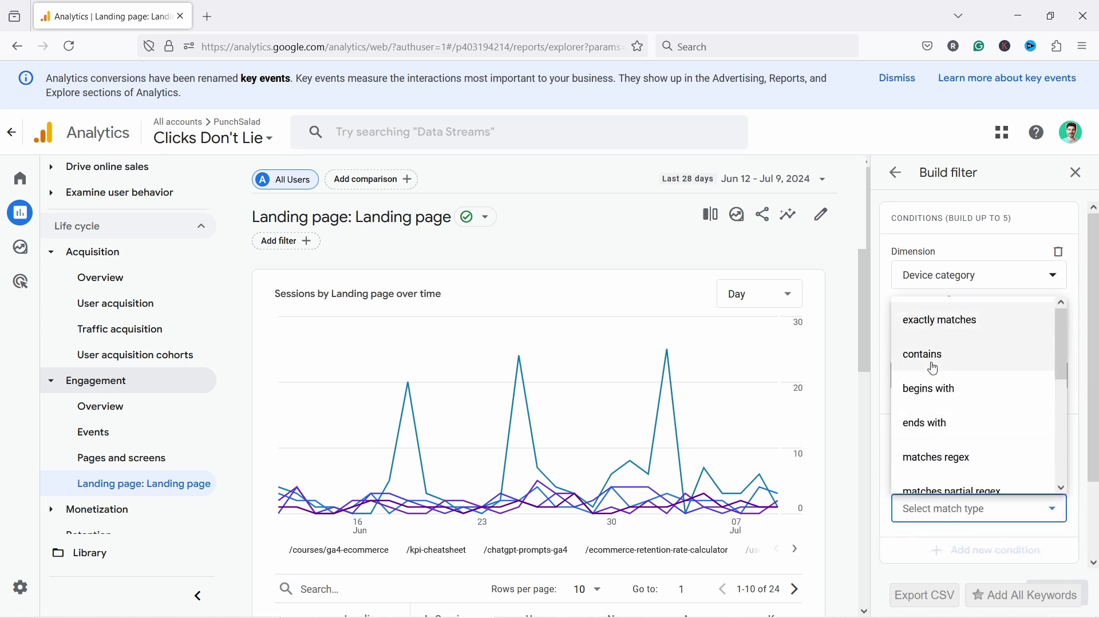
pyautogui.click(921, 319)
pyautogui.scroll(-3, 942, 536)
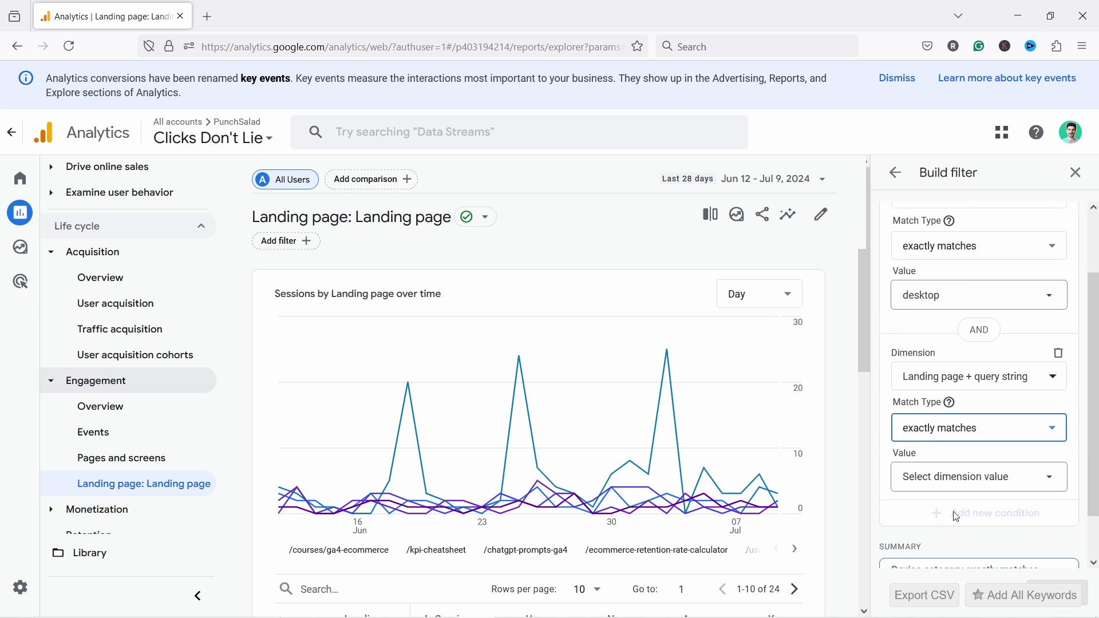
pyautogui.click(940, 429)
pyautogui.click(942, 494)
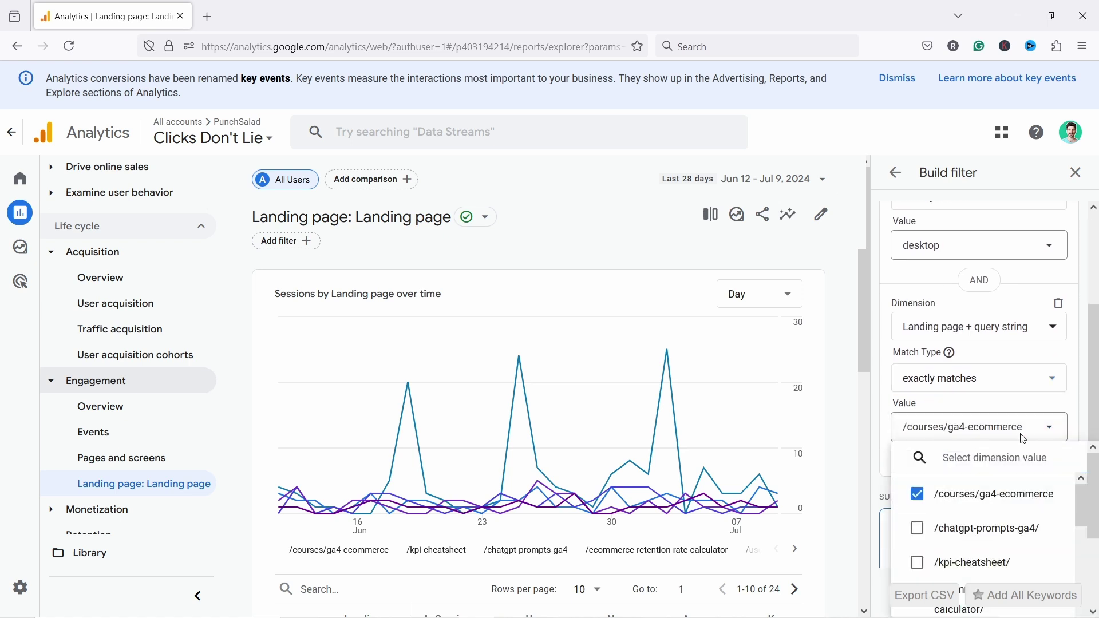
pyautogui.click(1068, 401)
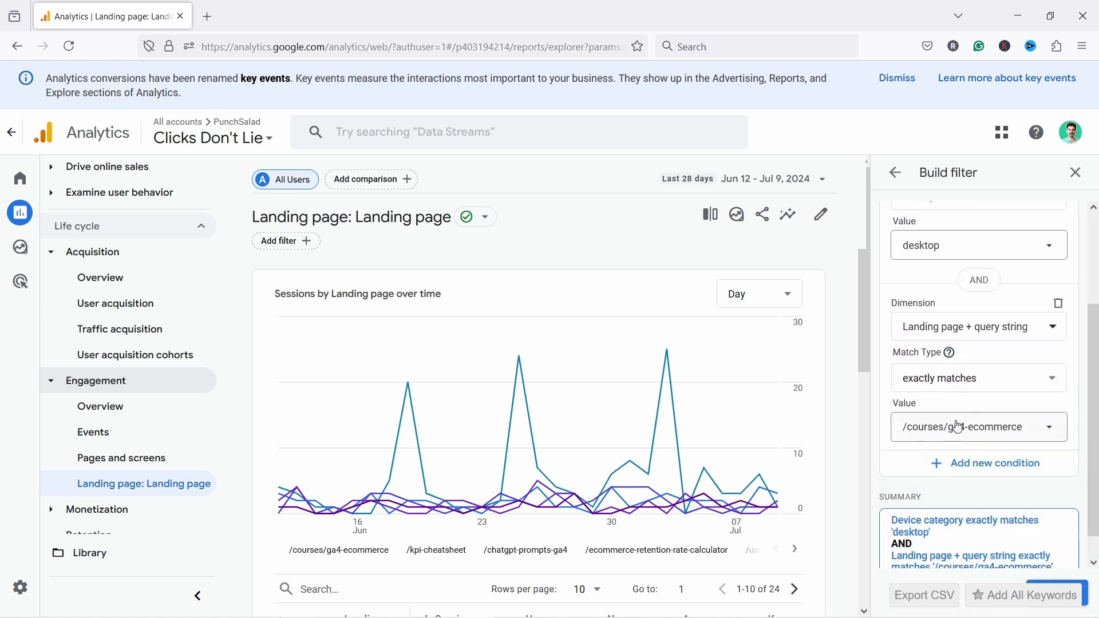
pyautogui.scroll(-1, 959, 427)
# - Apply the two-condition filter and check the single landing page row
pyautogui.click(1088, 598)
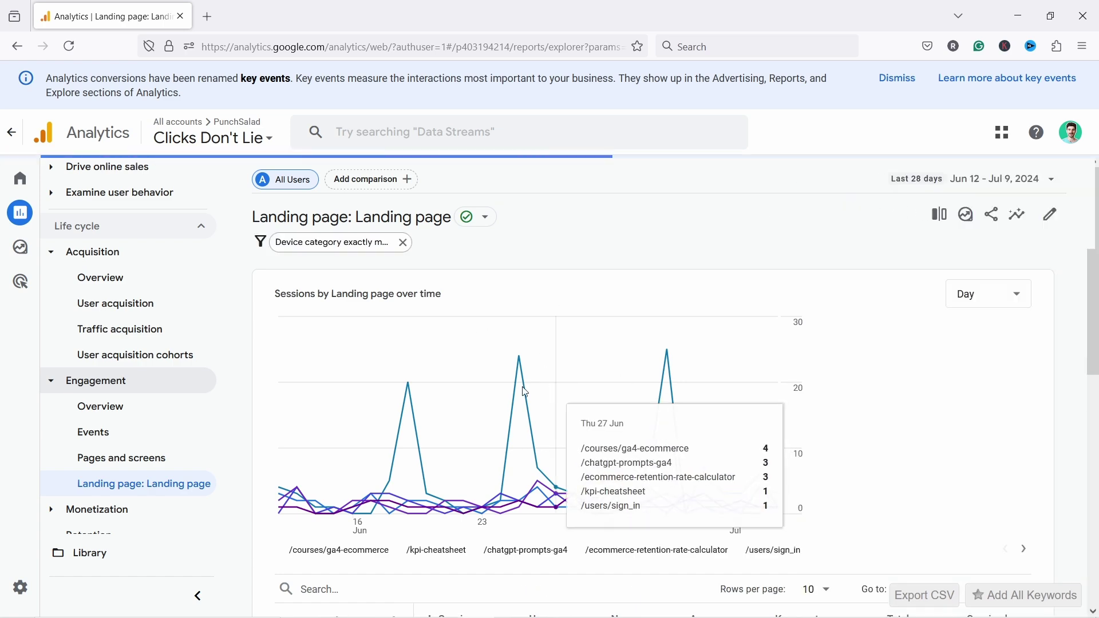
pyautogui.scroll(-3, 350, 491)
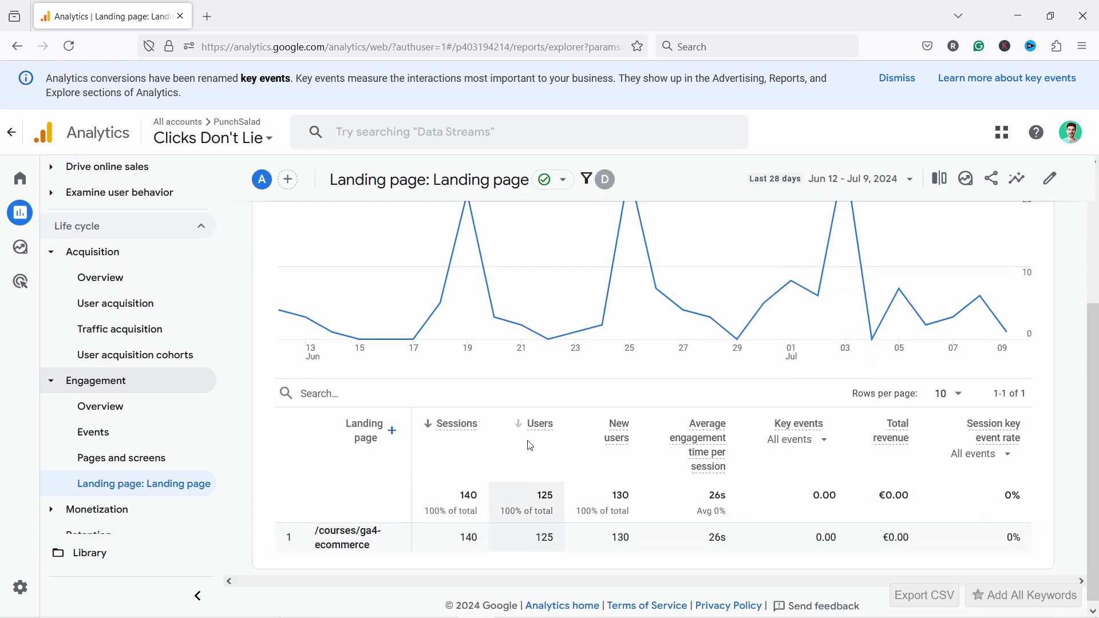
pyautogui.scroll(3, 677, 172)
# - Reopen the applied filter's conditions in the Build filter panel
pyautogui.click(329, 243)
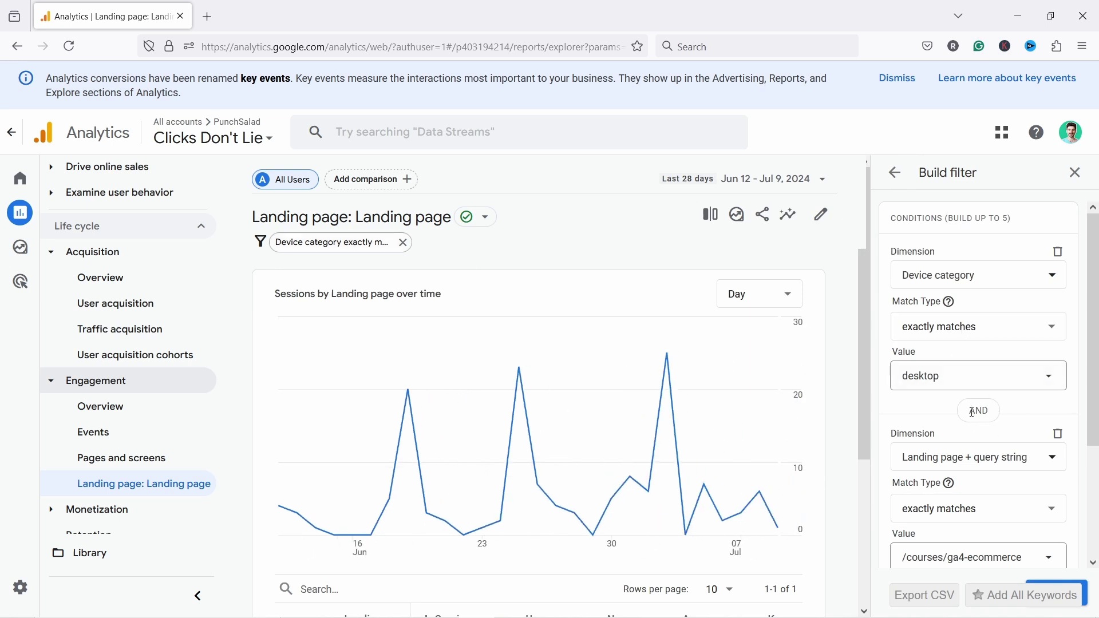
pyautogui.moveTo(972, 412); pyautogui.dragTo(997, 411)
pyautogui.click(983, 413)
# - Drop the landing page condition and apply Device category partial regex 'desktop|tablet'
pyautogui.click(1058, 435)
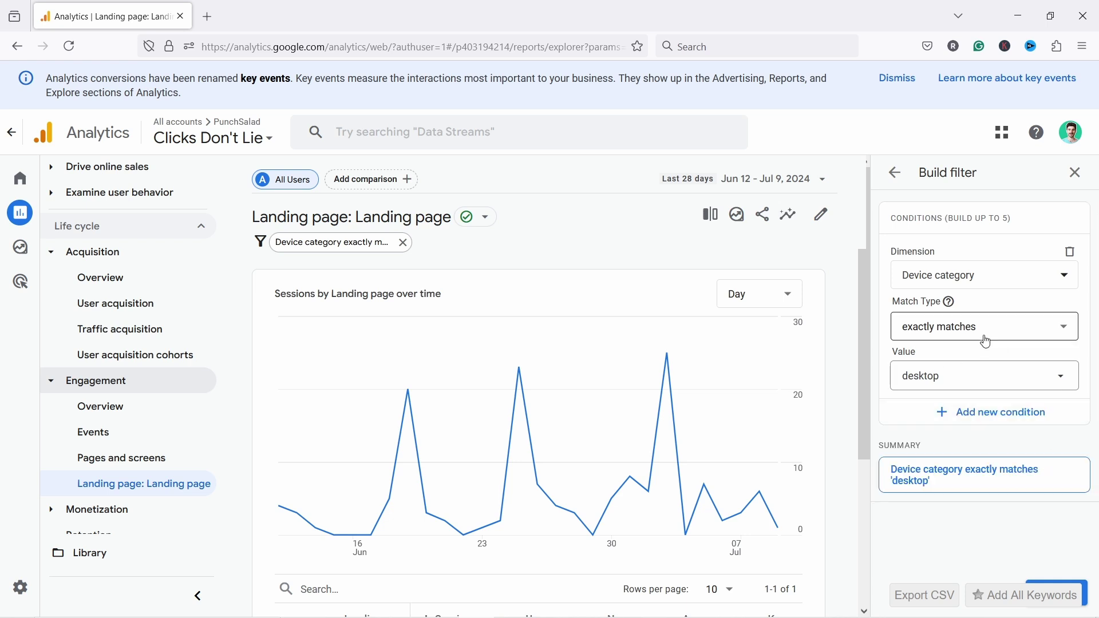
pyautogui.click(926, 334)
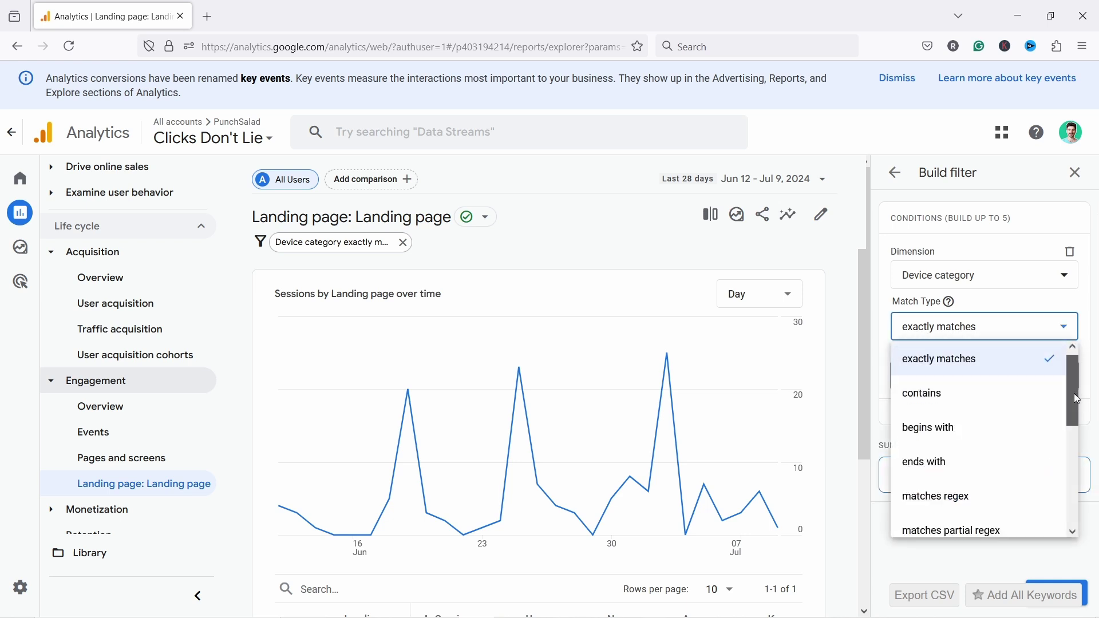
pyautogui.scroll(-3, 1073, 393)
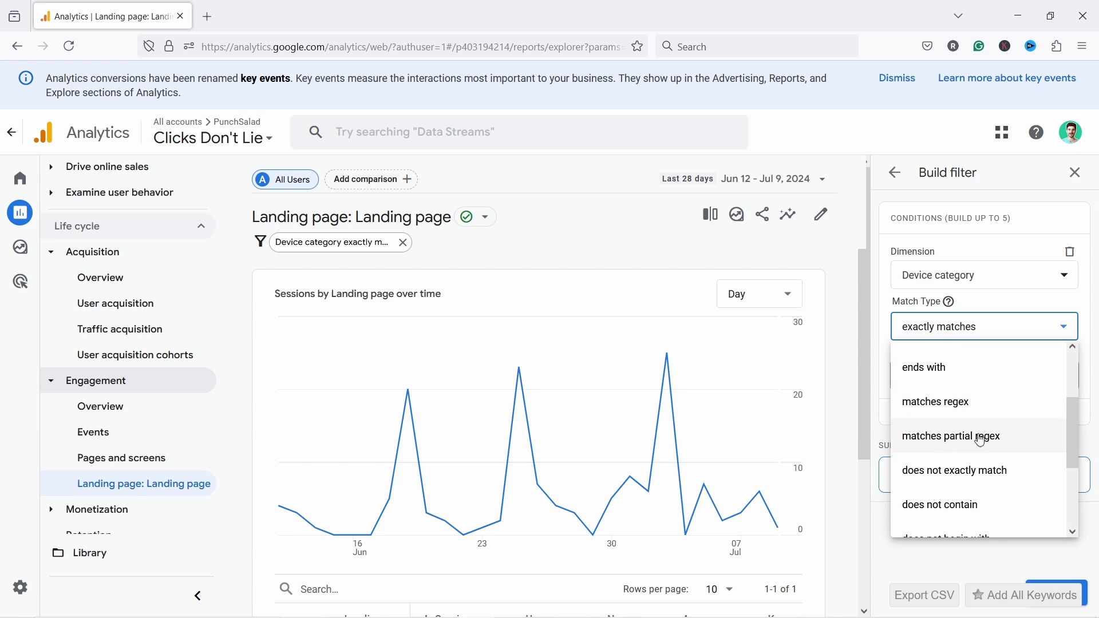
pyautogui.click(962, 436)
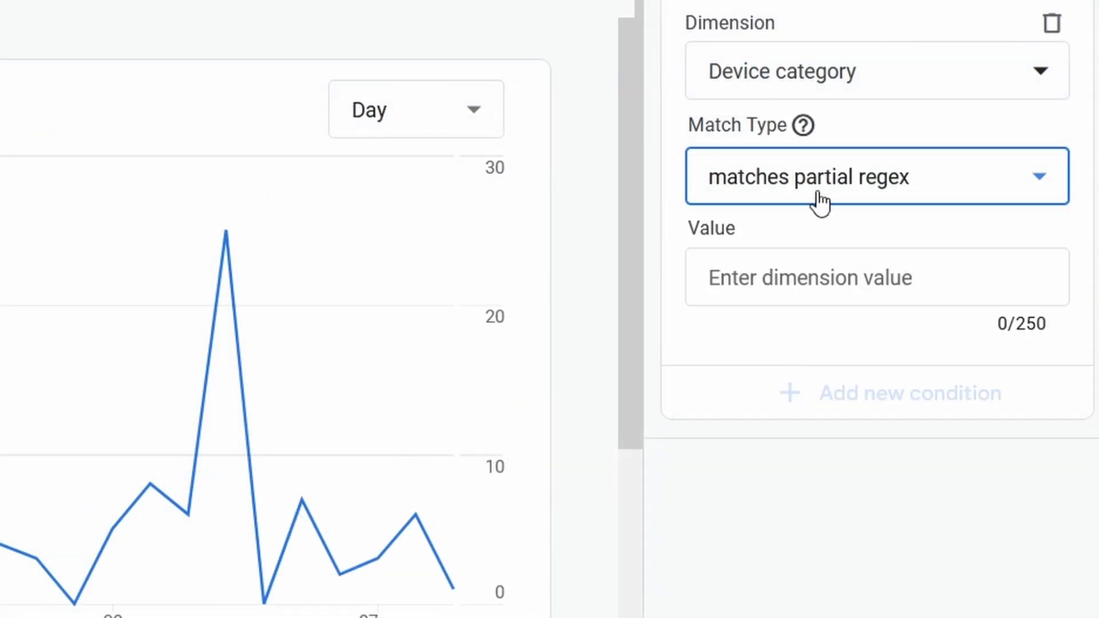
pyautogui.click(813, 275)
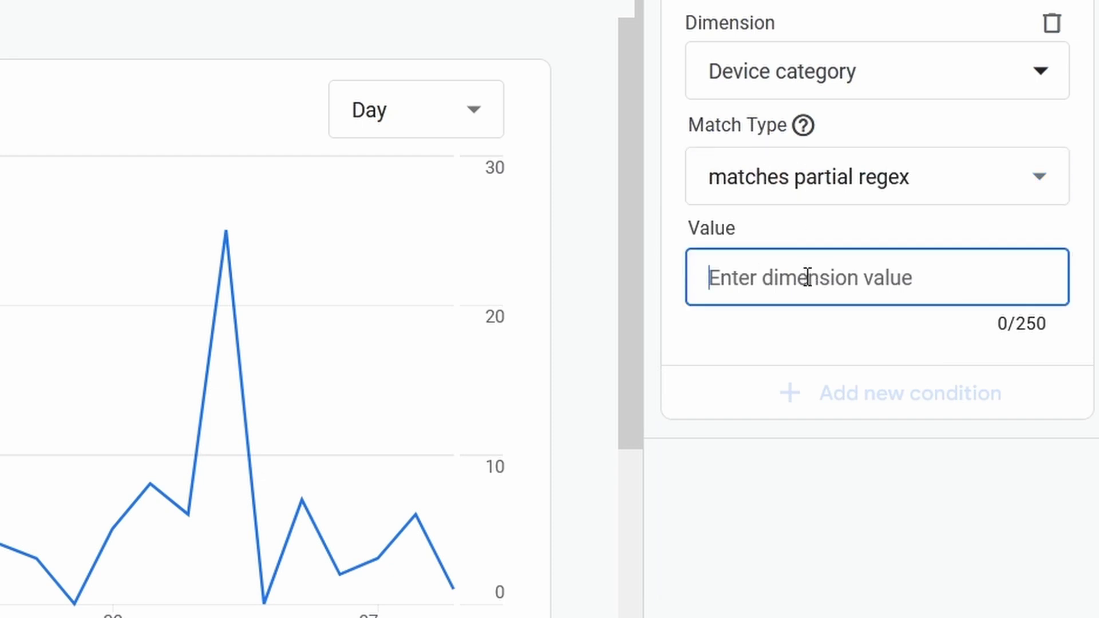
pyautogui.write('desktop|')
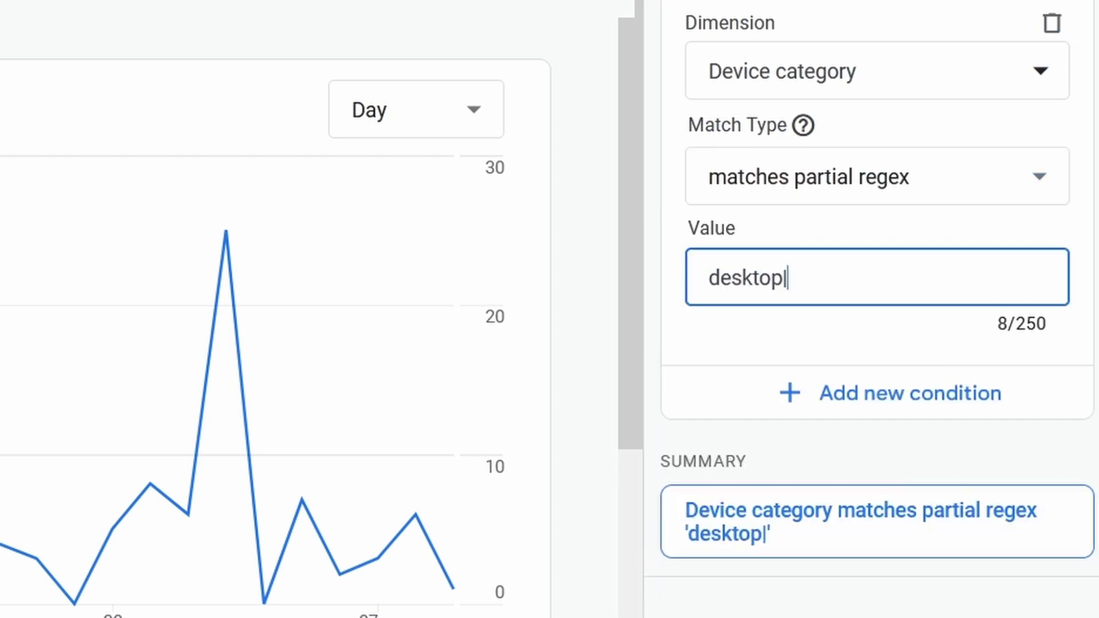
pyautogui.write('tablet')
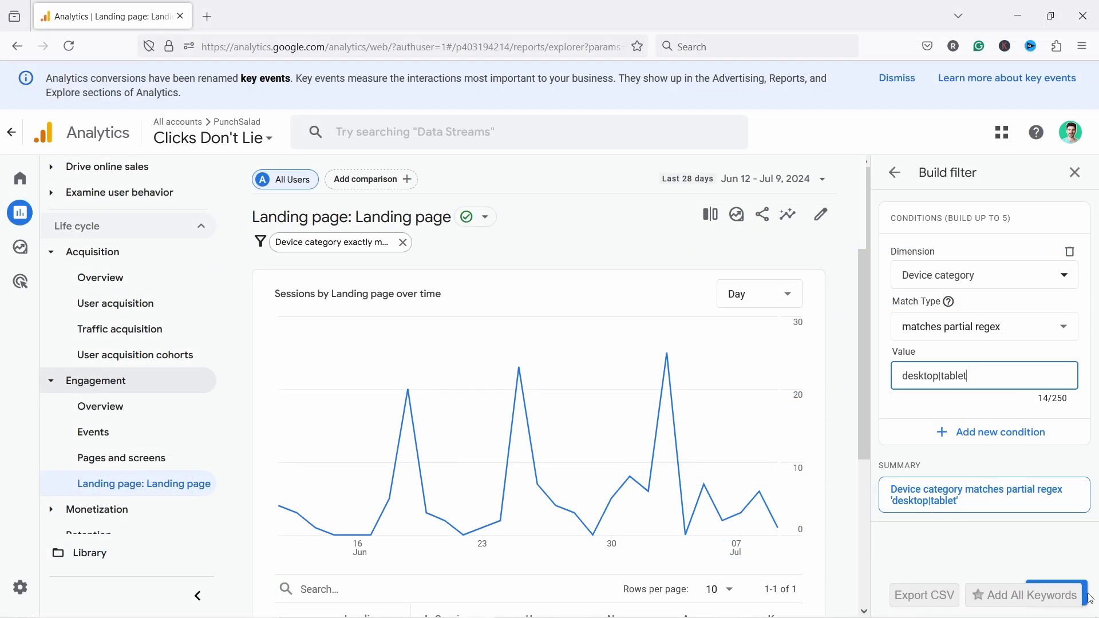
pyautogui.click(1087, 597)
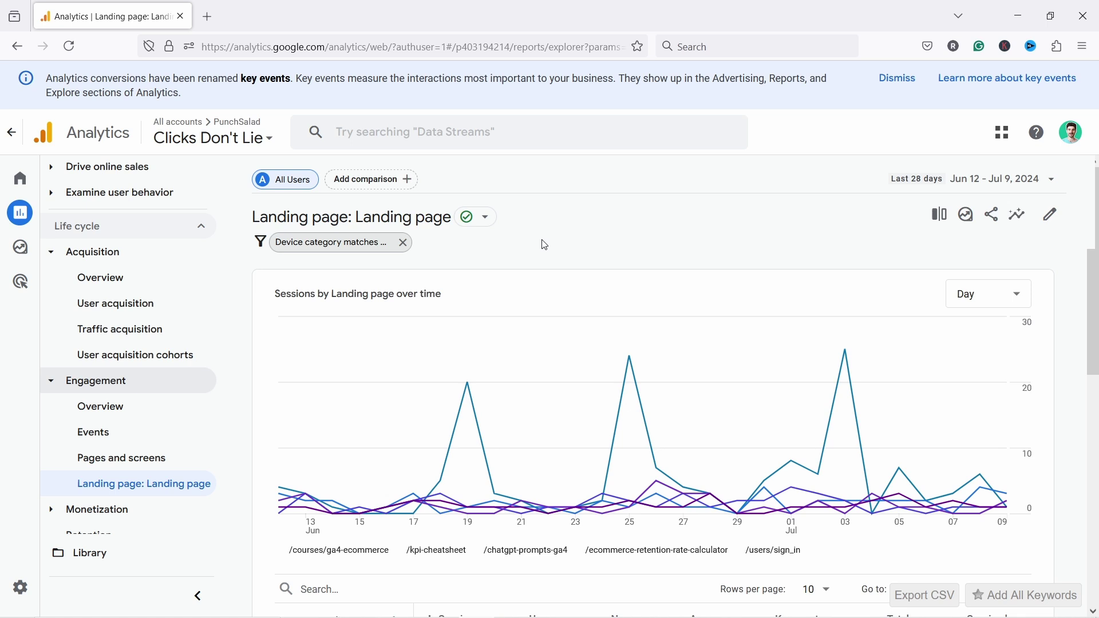
# - Remove the Device category filter so the Landing page report is unfiltered
pyautogui.click(276, 245)
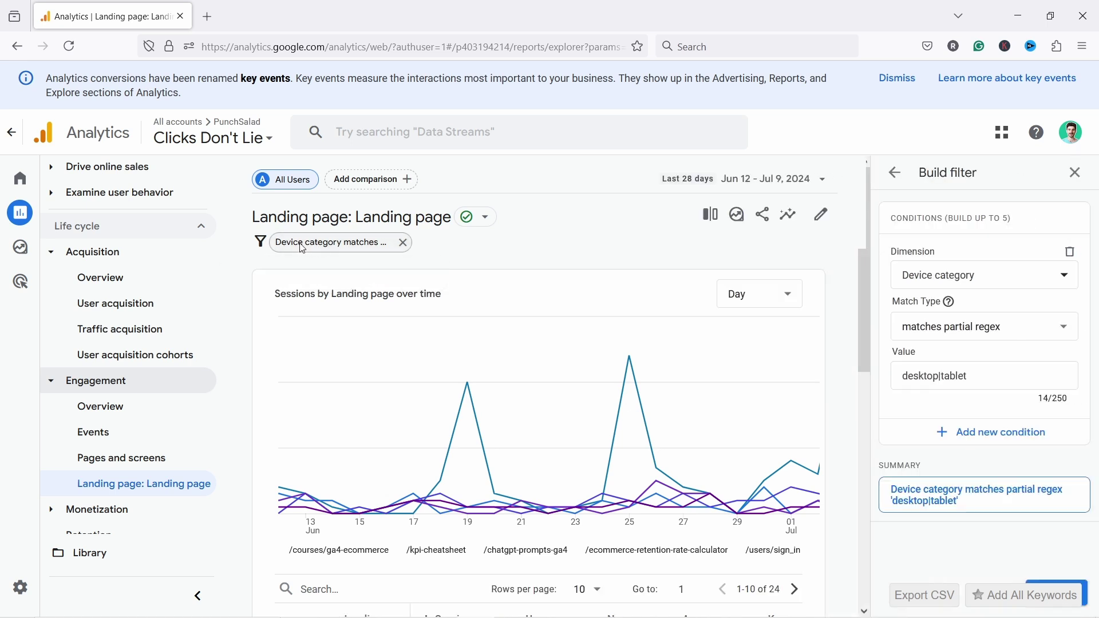
pyautogui.click(941, 376)
pyautogui.click(894, 172)
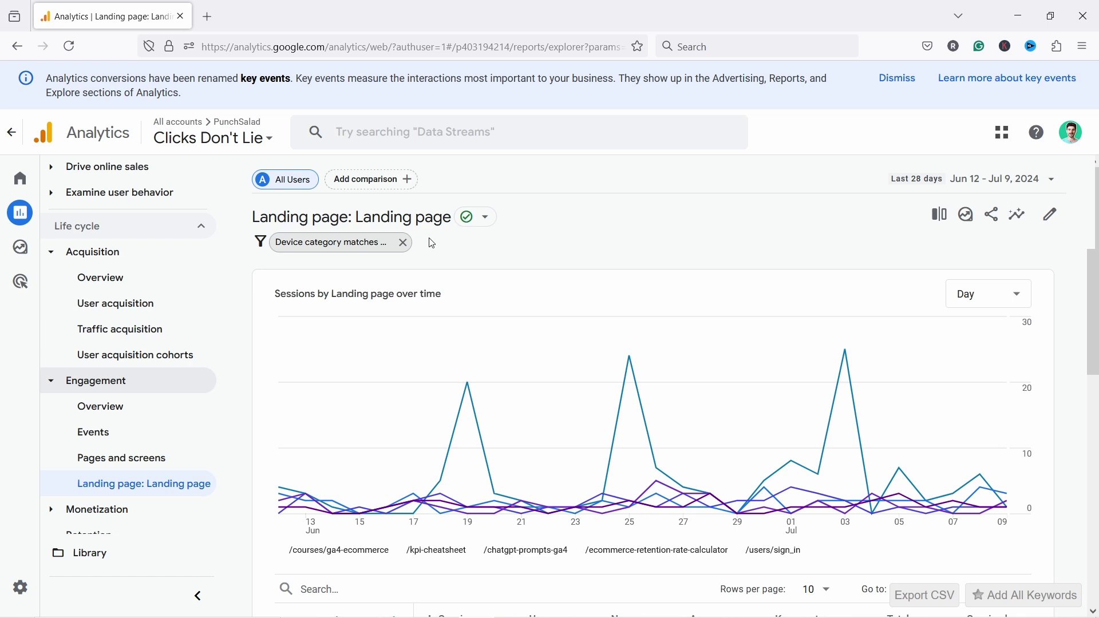
pyautogui.click(403, 243)
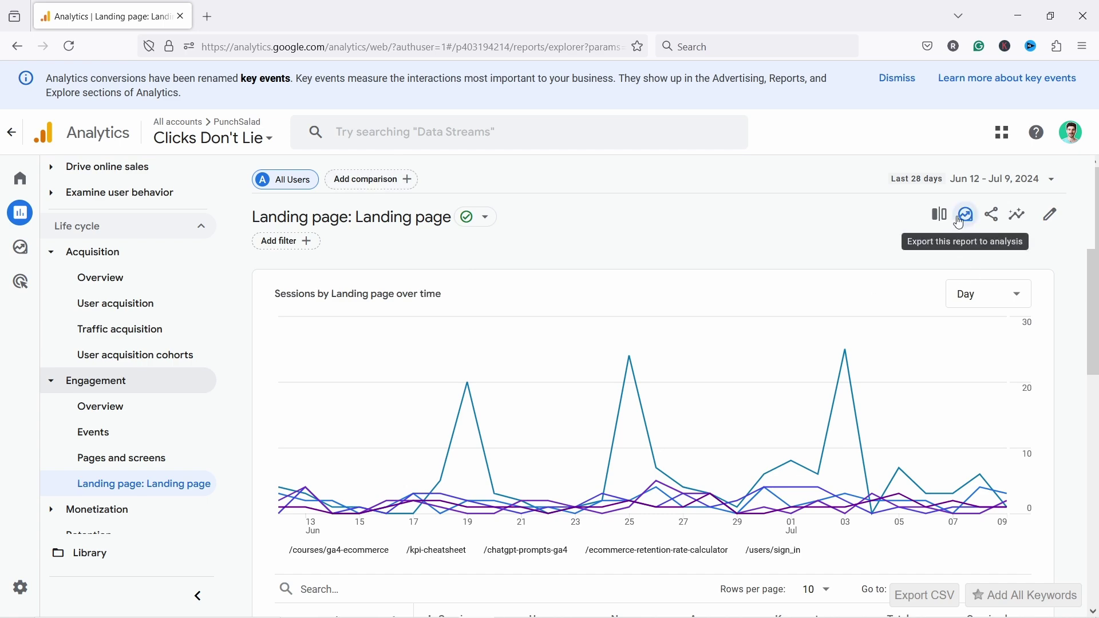
# - Create a new comparison where Country exactly matches United States
pyautogui.click(370, 179)
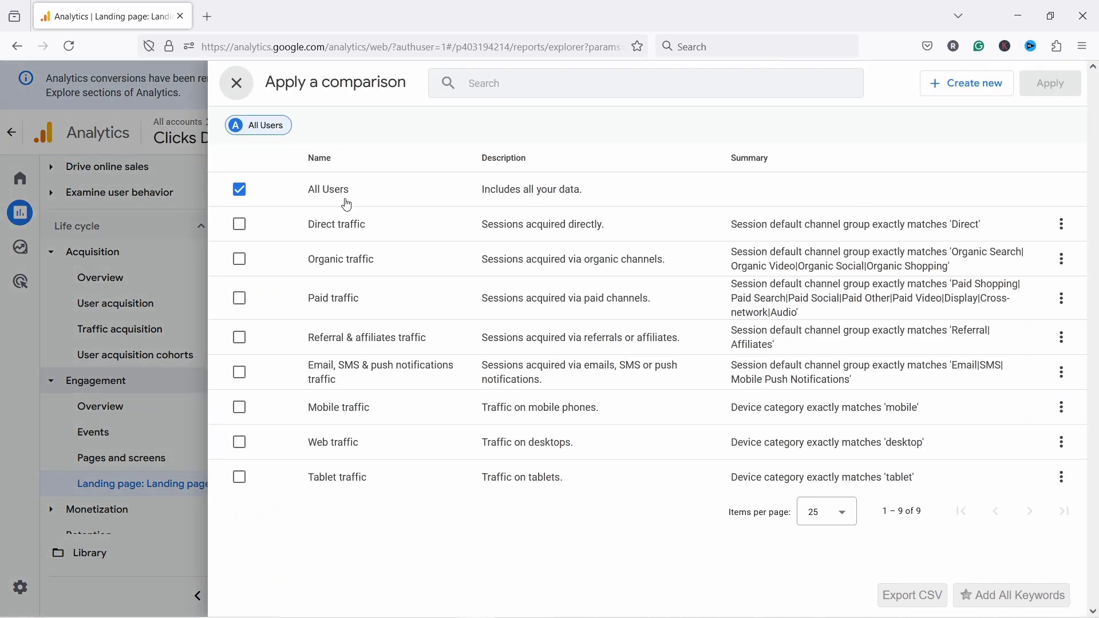
pyautogui.click(960, 86)
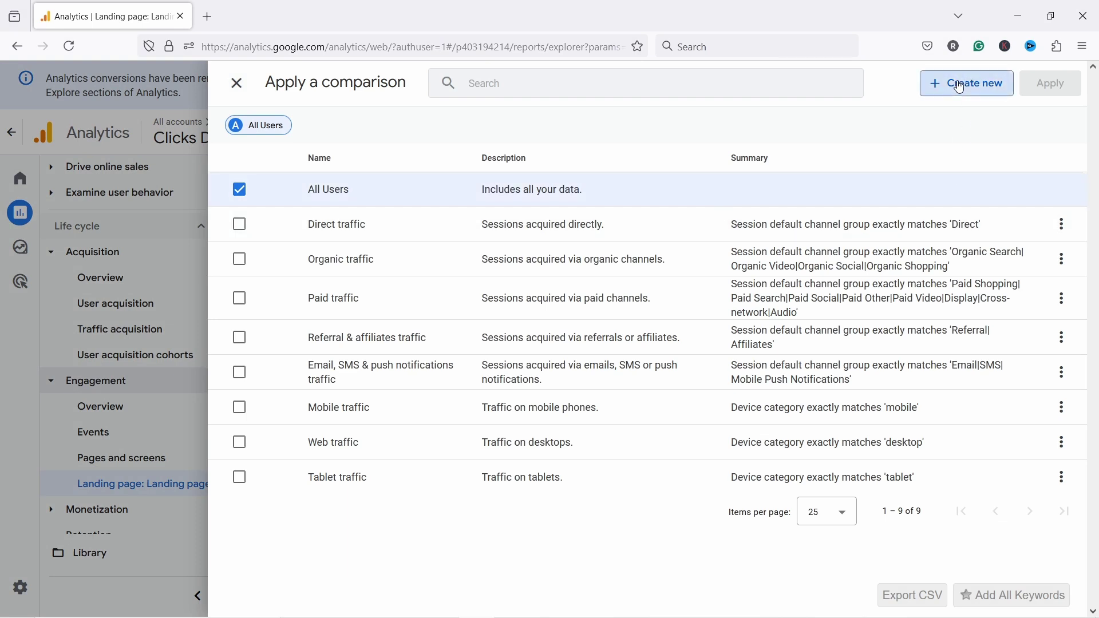
pyautogui.click(478, 200)
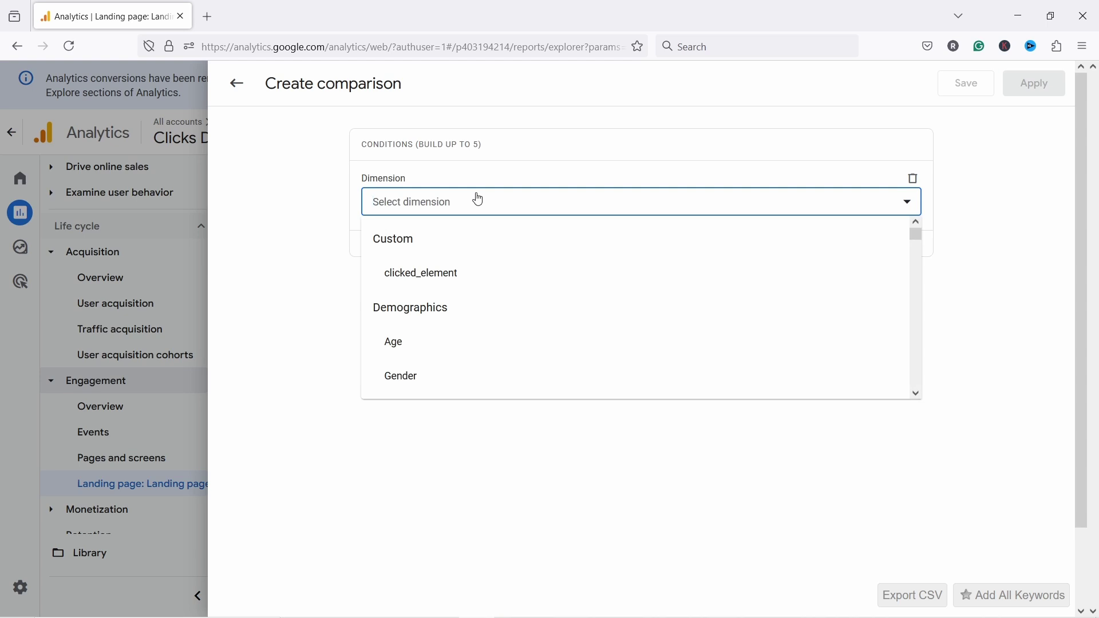
pyautogui.write('country')
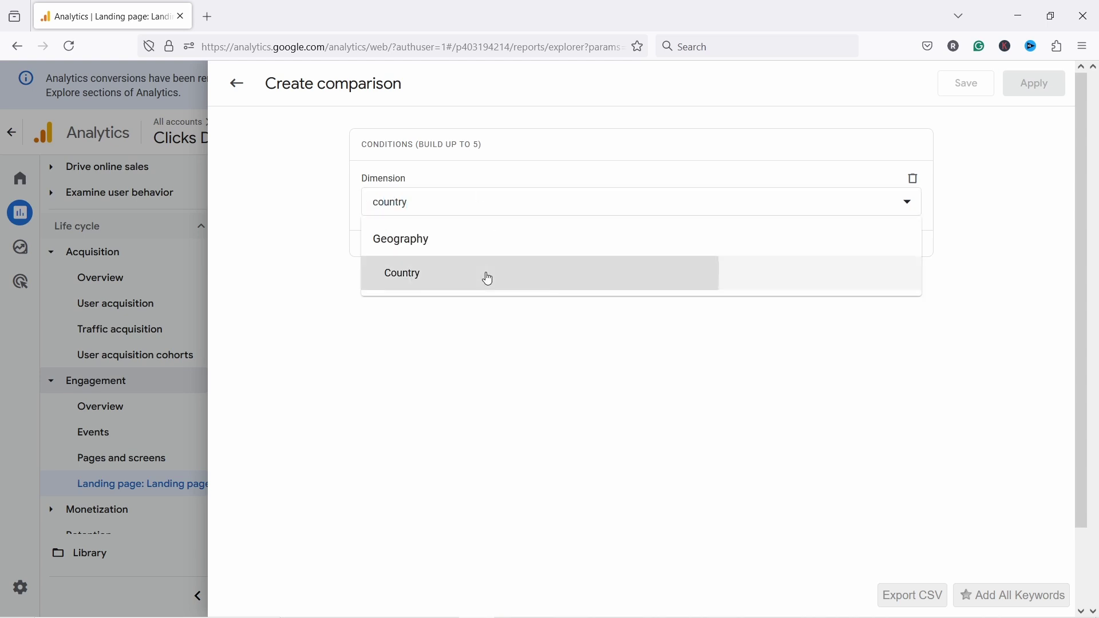
pyautogui.click(488, 279)
pyautogui.click(434, 254)
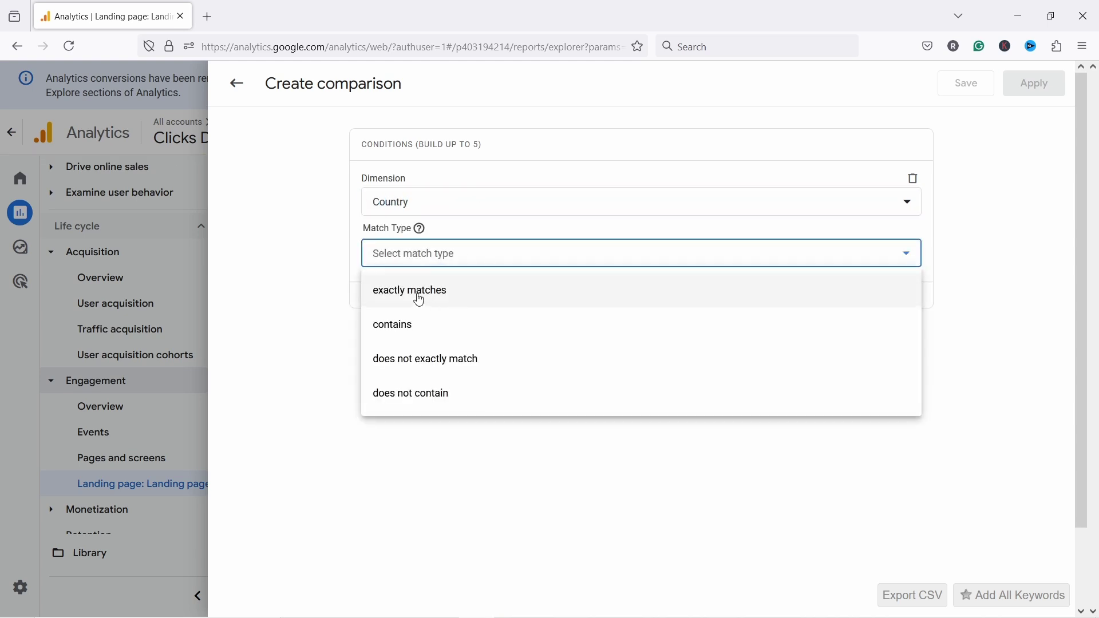
pyautogui.click(419, 292)
pyautogui.click(411, 369)
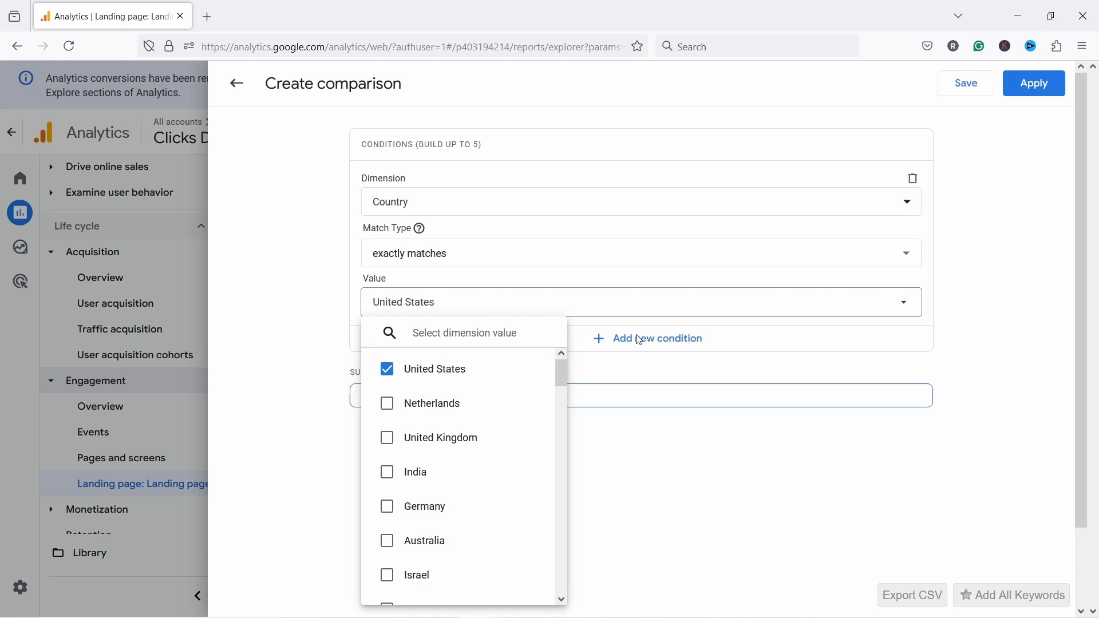
pyautogui.press('Escape')
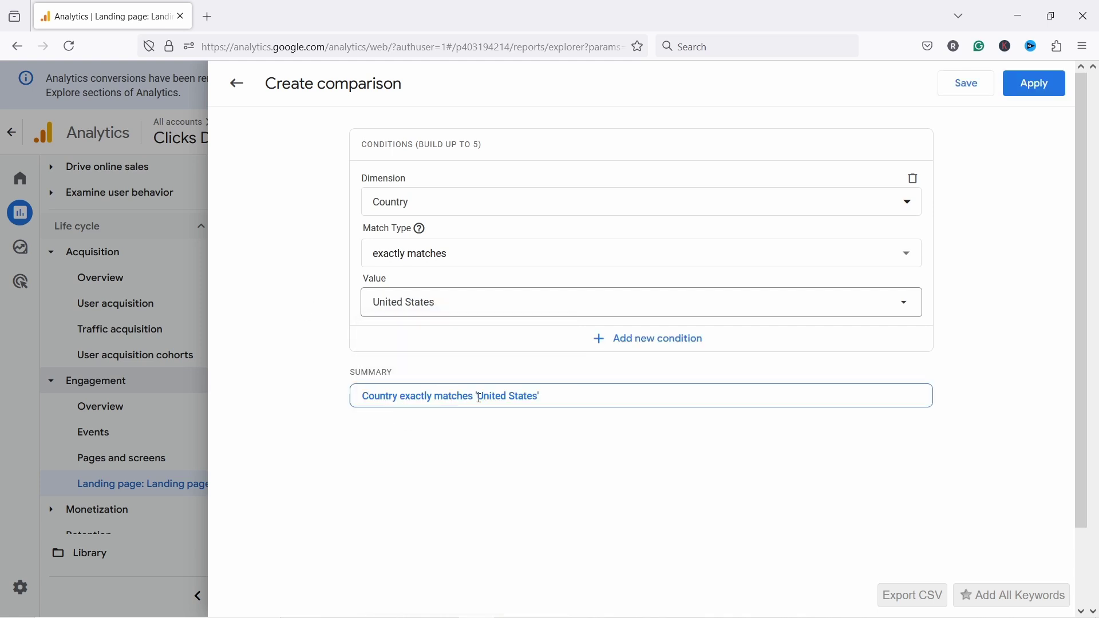
# - Delete the empty second condition, keeping exactly matches for the country condition
pyautogui.click(637, 348)
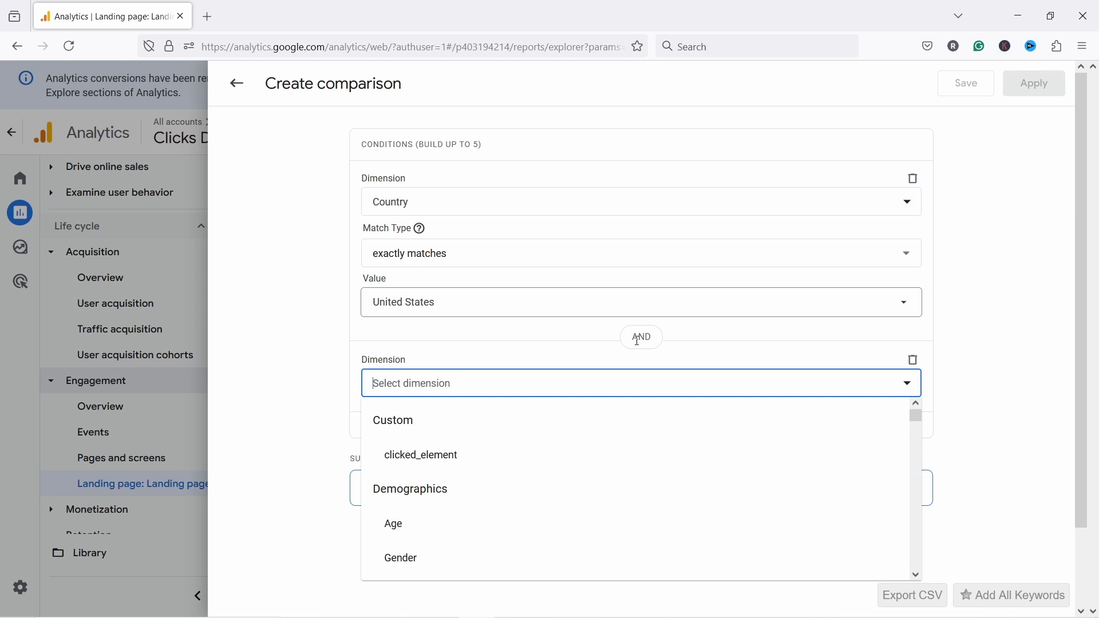
pyautogui.click(631, 337)
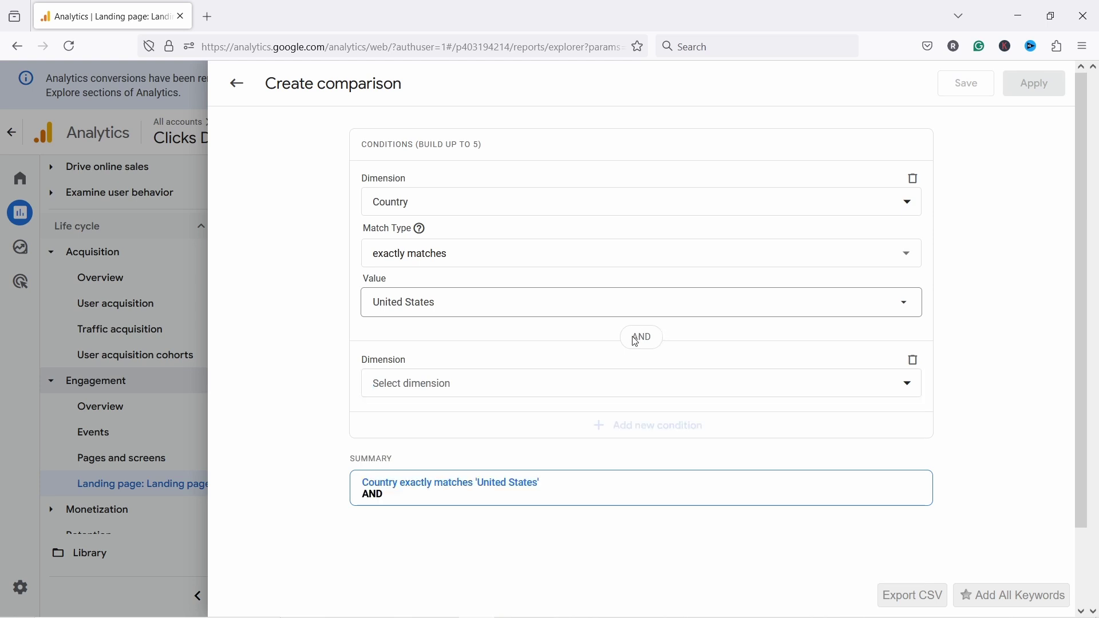
pyautogui.doubleClick(640, 336)
pyautogui.click(470, 255)
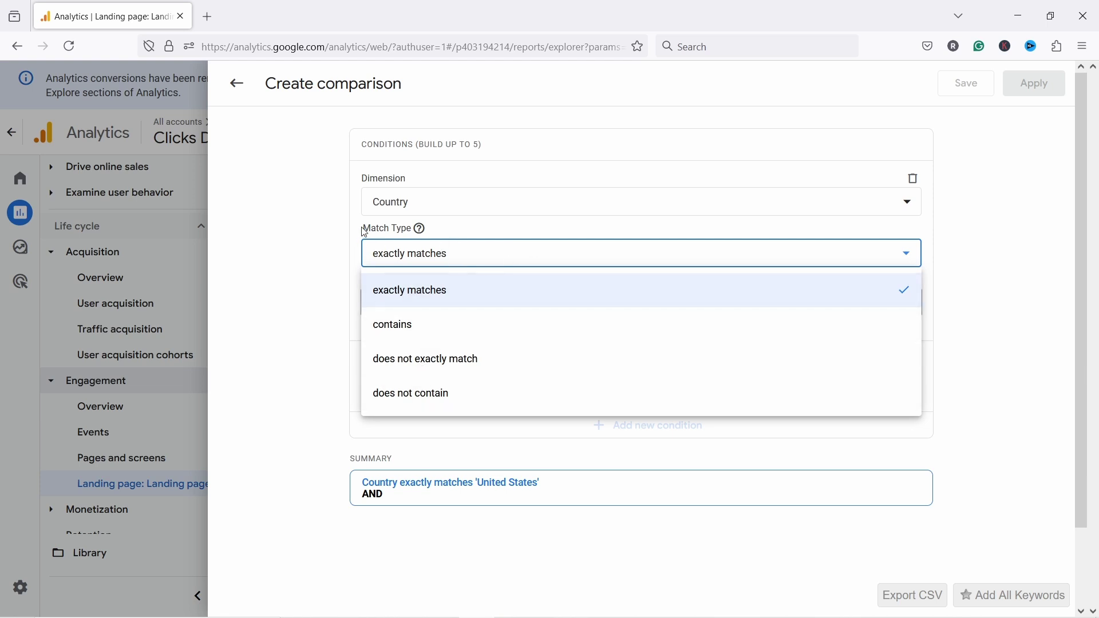
pyautogui.click(346, 85)
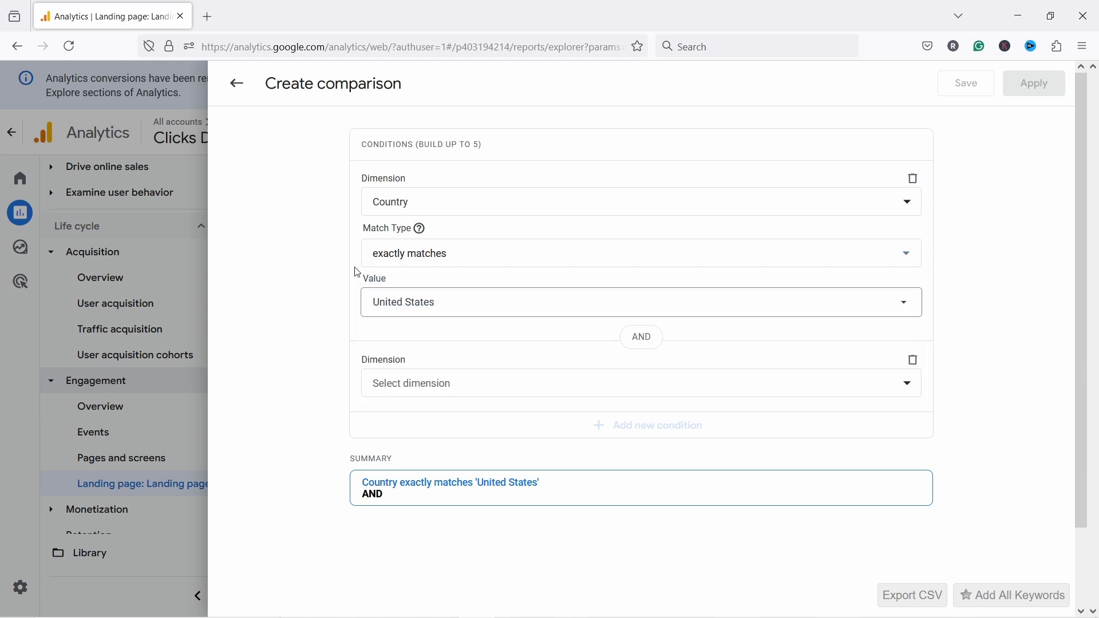
pyautogui.click(915, 362)
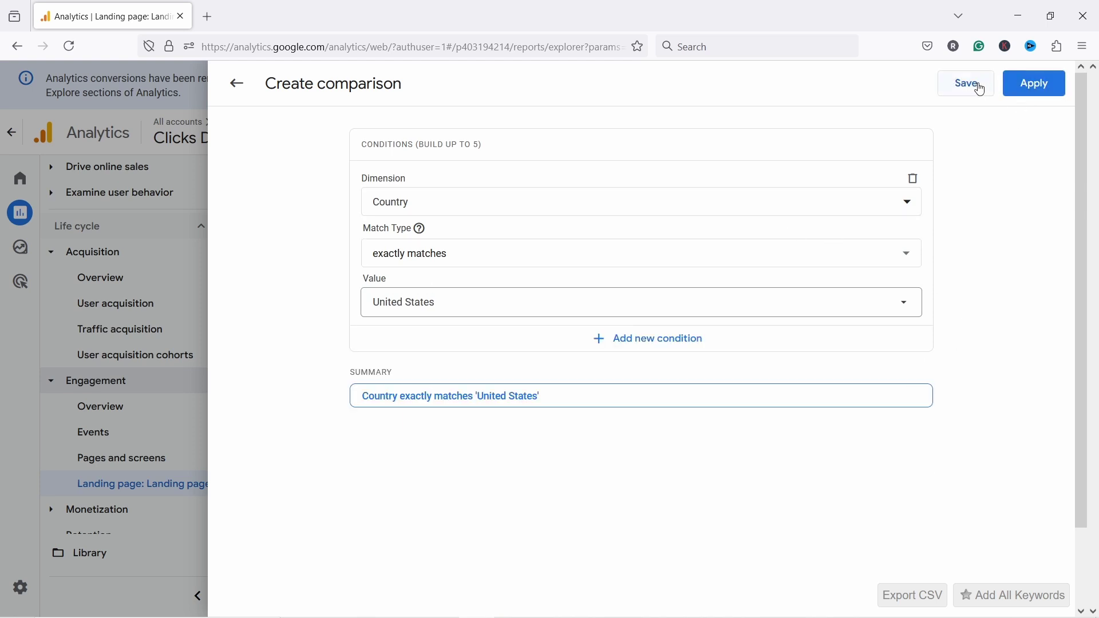
# - Save the comparison as 'Country = United States' and apply it to the report
pyautogui.click(973, 85)
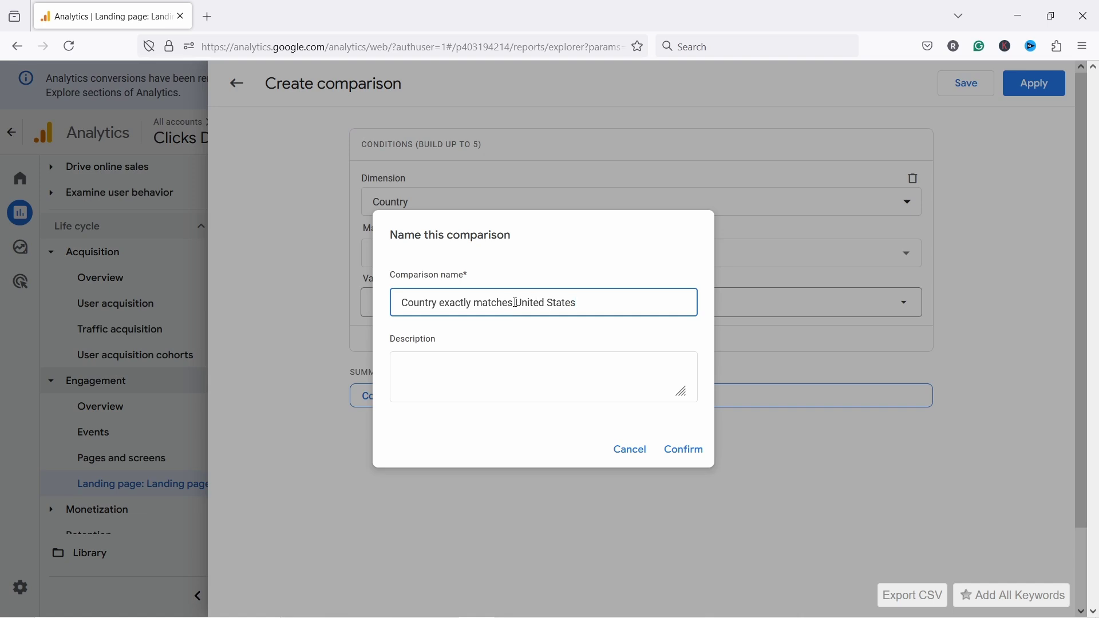
pyautogui.moveTo(515, 303); pyautogui.dragTo(440, 303)
pyautogui.write('=')
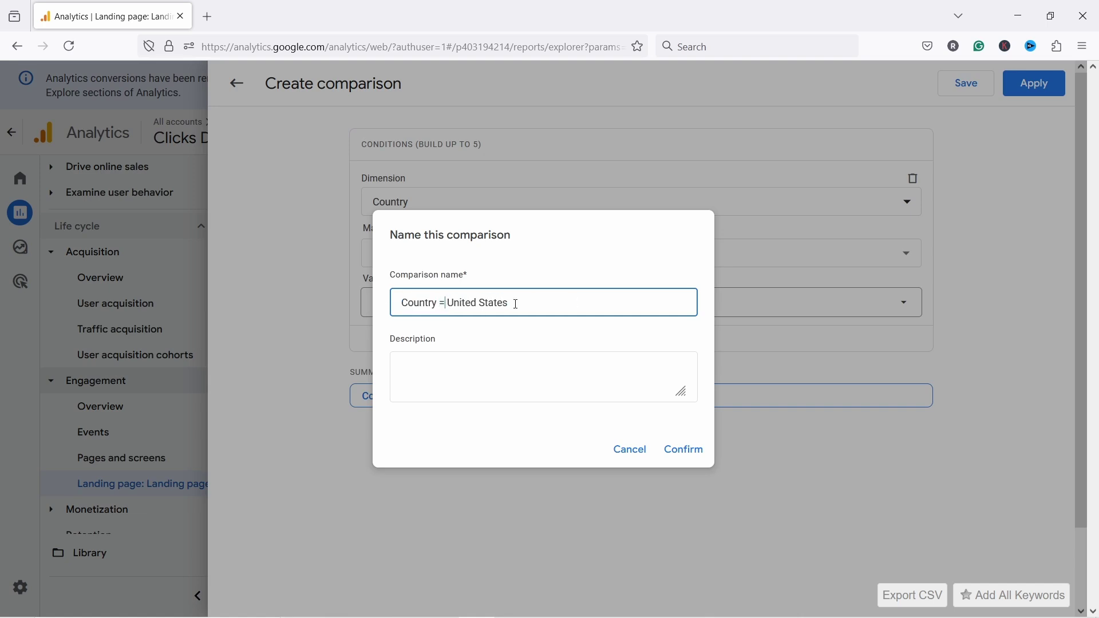
pyautogui.click(694, 451)
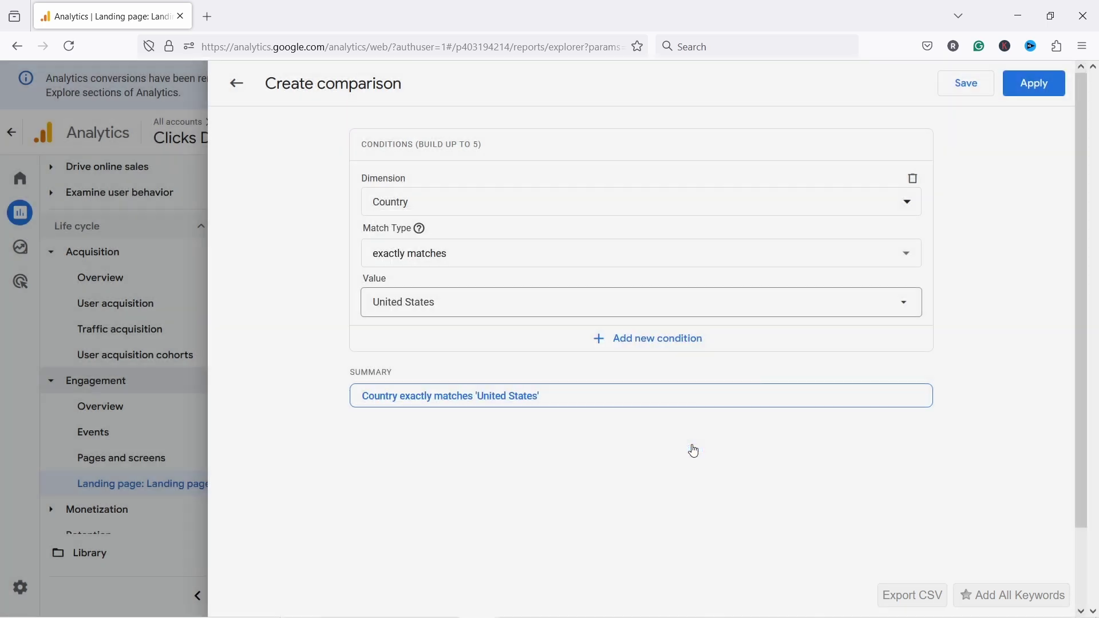
pyautogui.click(1035, 86)
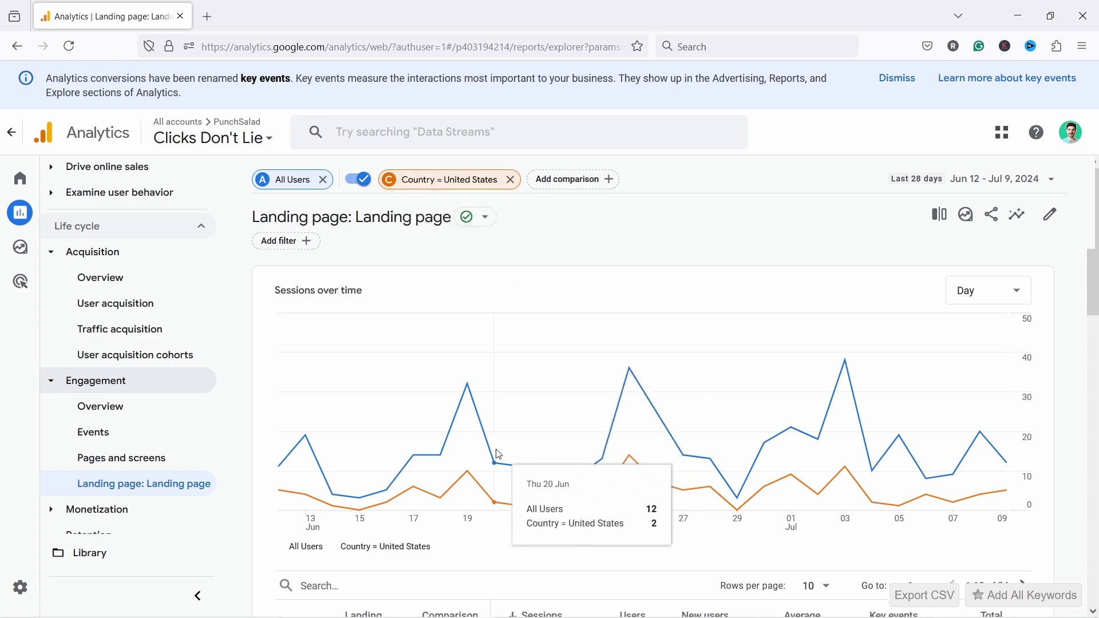
pyautogui.scroll(-2, 504, 401)
pyautogui.scroll(-5, 870, 326)
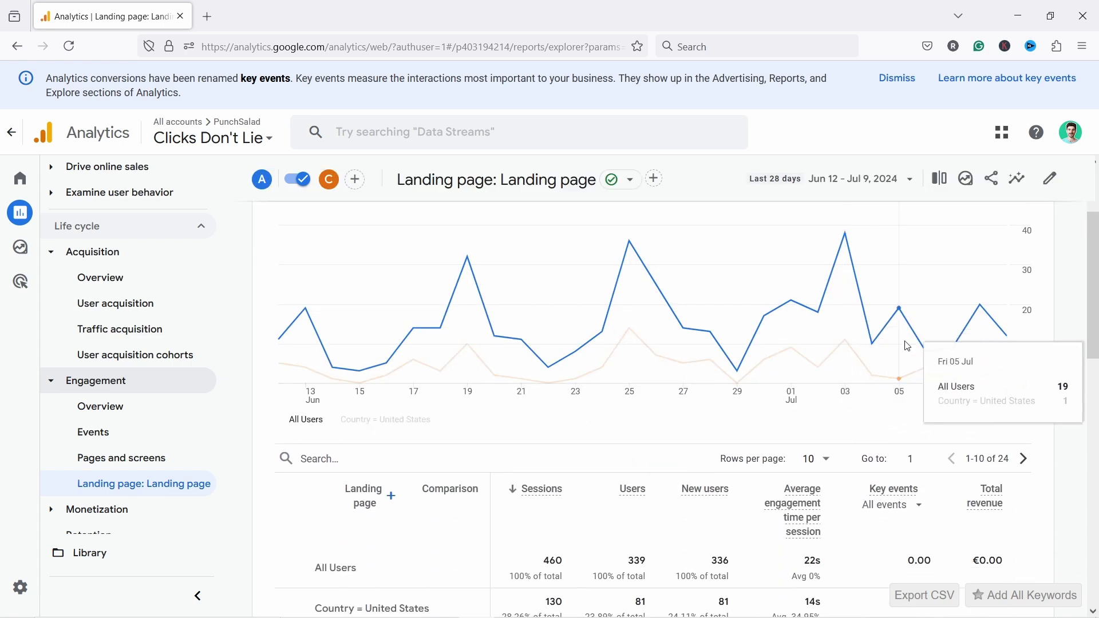
pyautogui.scroll(-2, 870, 316)
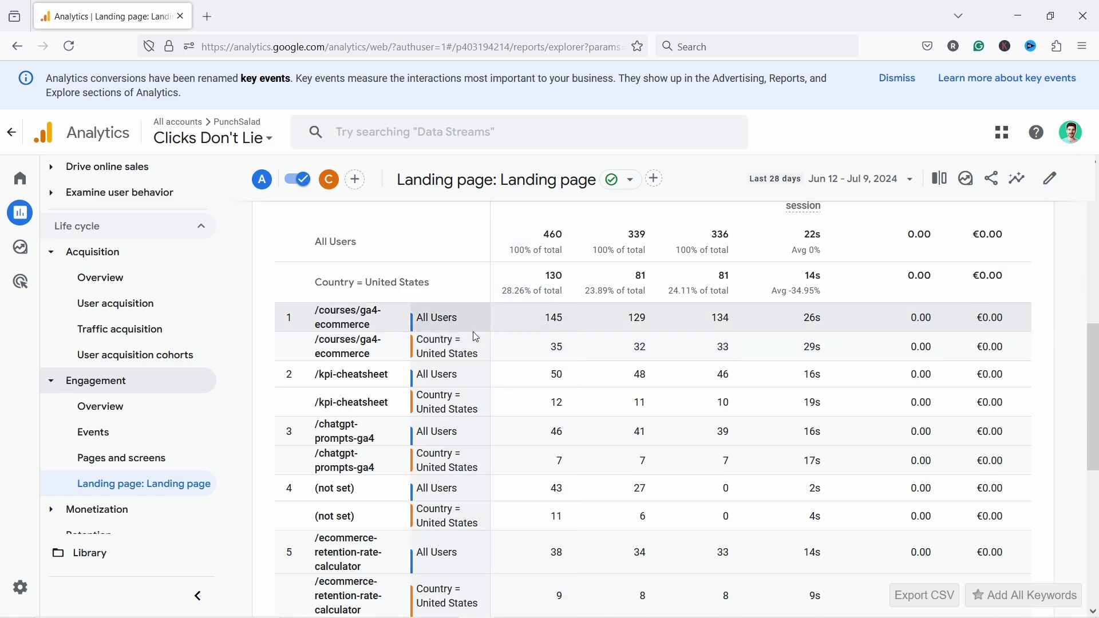
pyautogui.scroll(5, 493, 348)
pyautogui.scroll(1, 497, 362)
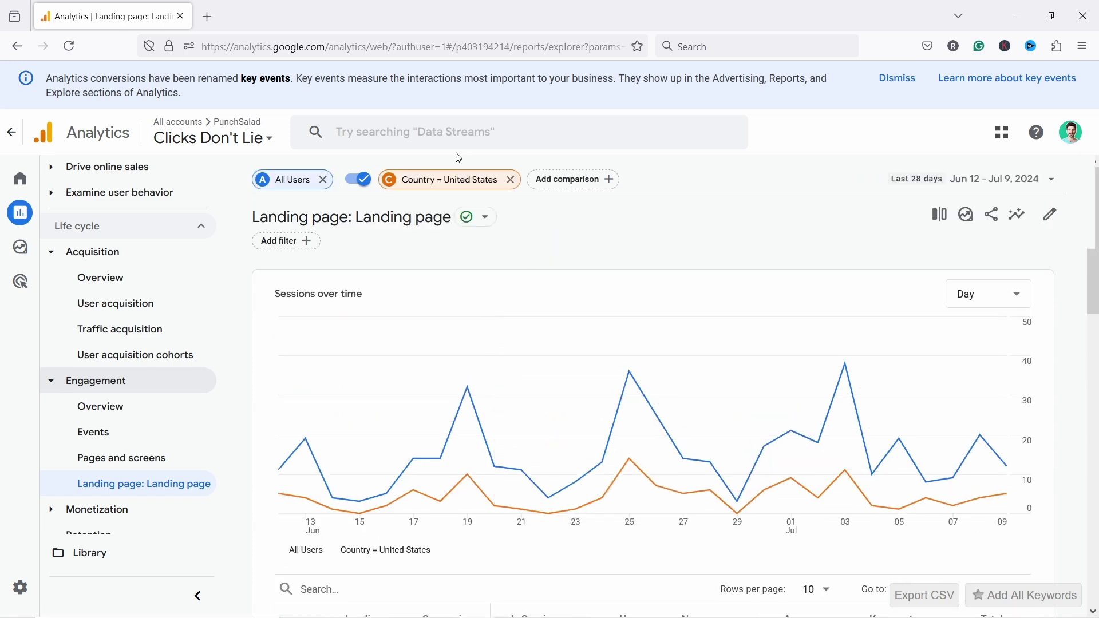
pyautogui.click(324, 181)
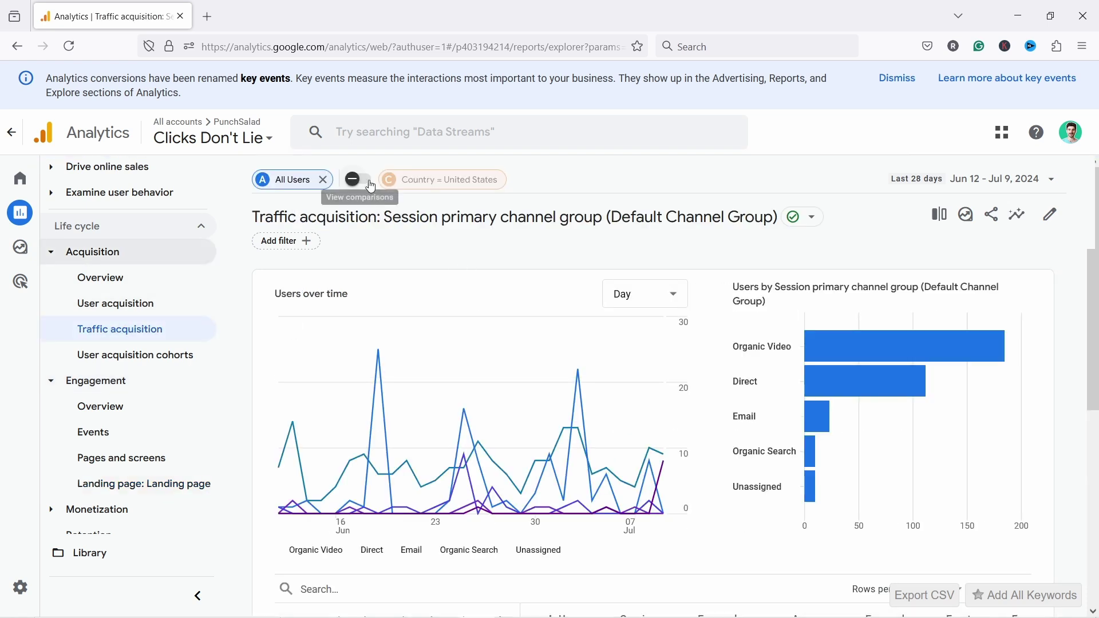
# - Re-enable the United States comparison, remove All Users, and reload the report
pyautogui.click(355, 180)
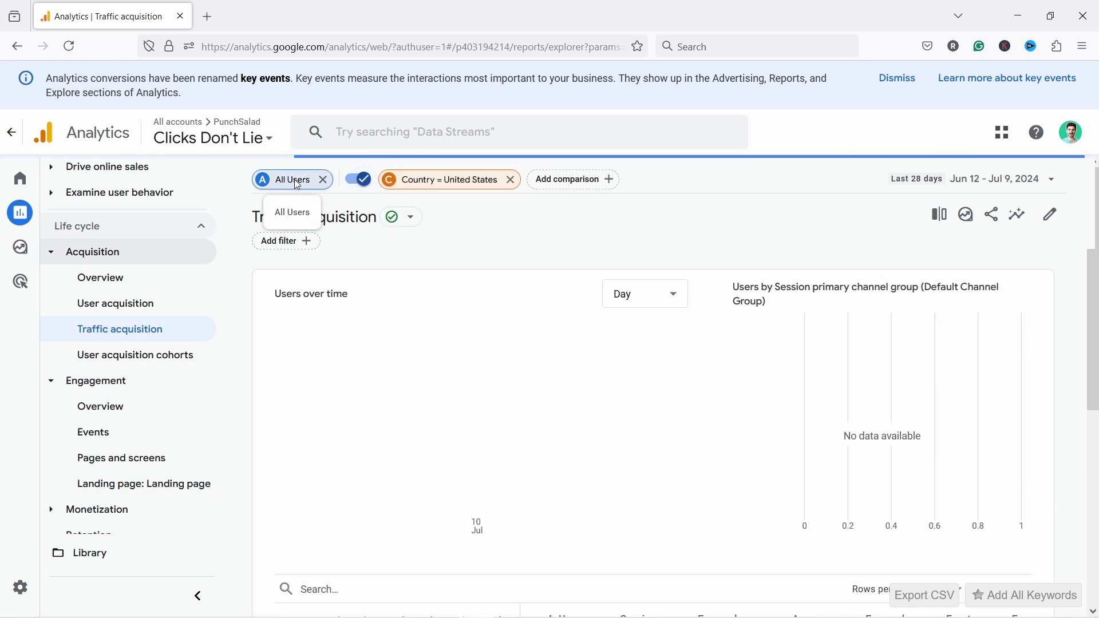
pyautogui.click(323, 180)
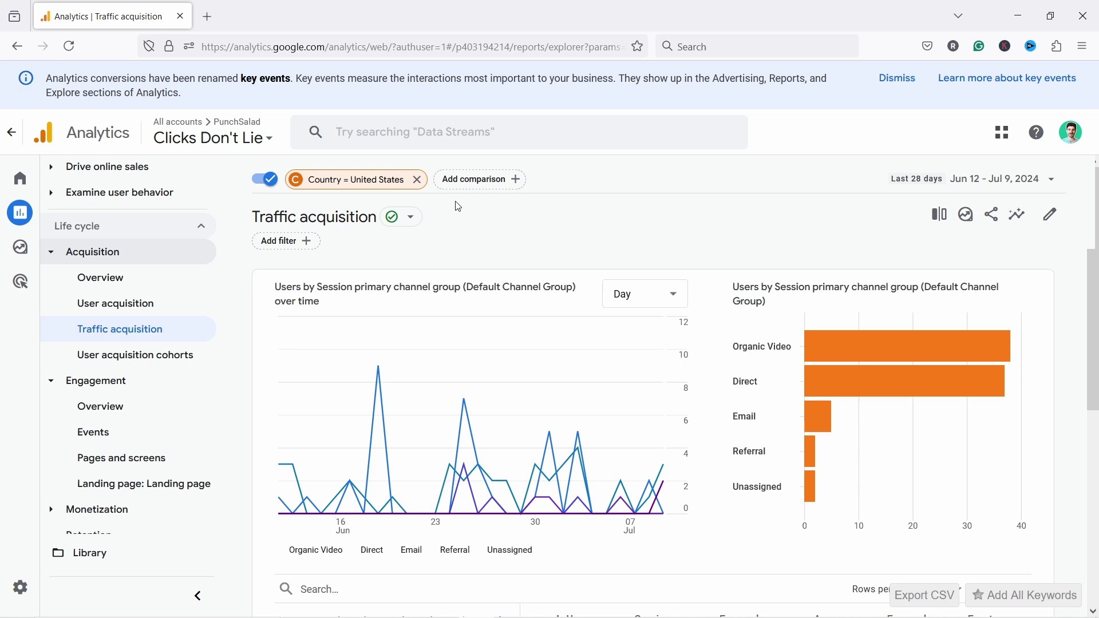
pyautogui.click(440, 50)
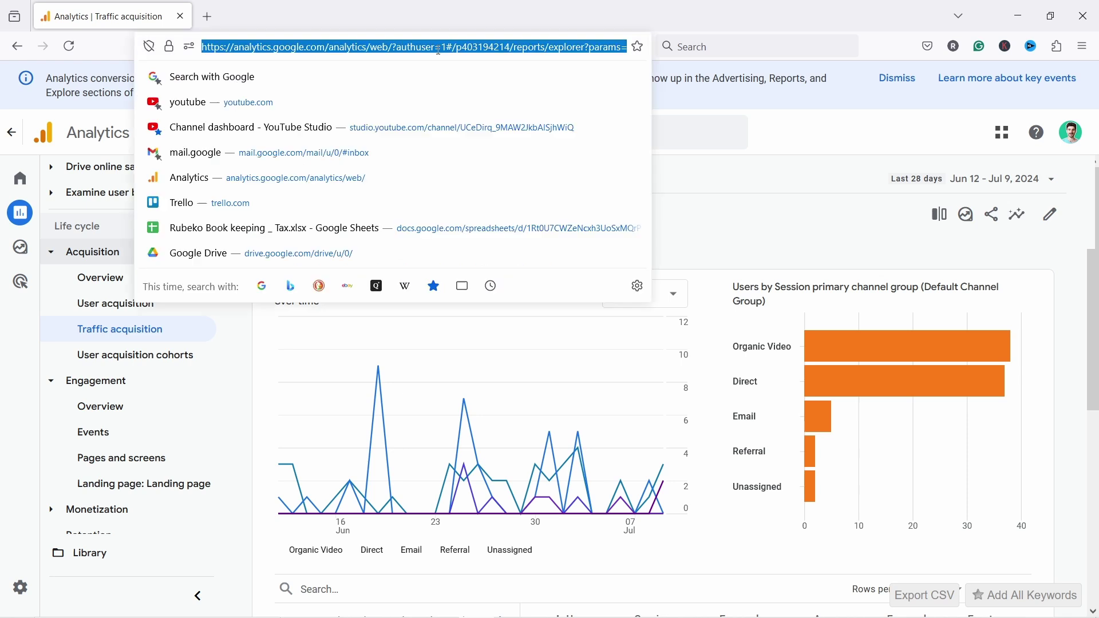
pyautogui.click(778, 222)
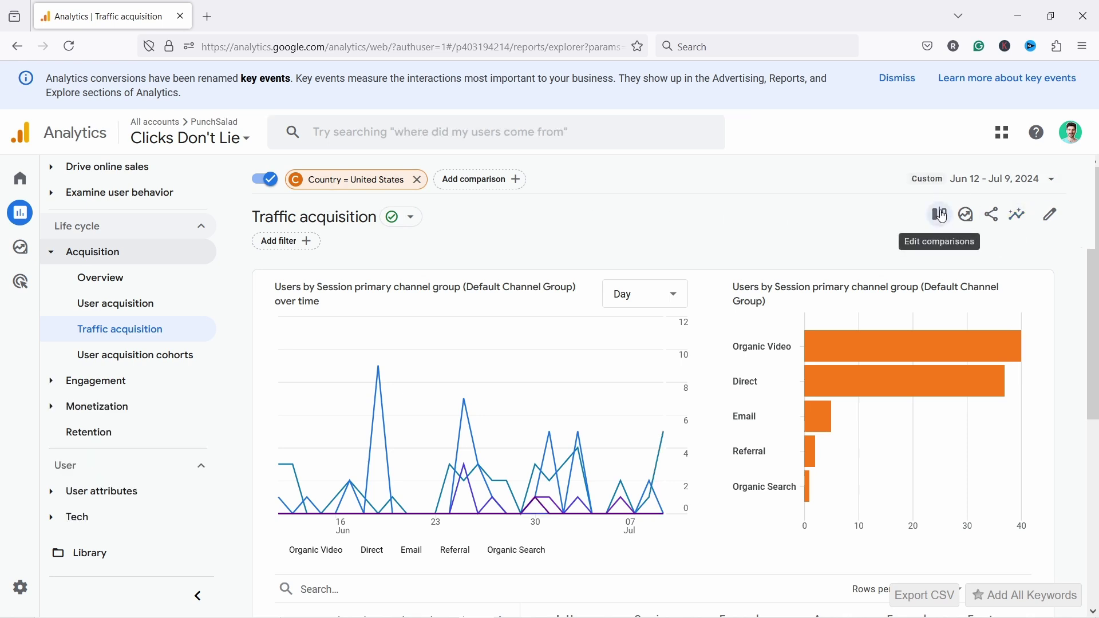
# - Browse the saved comparisons list, then open the United States comparison for editing
pyautogui.click(495, 180)
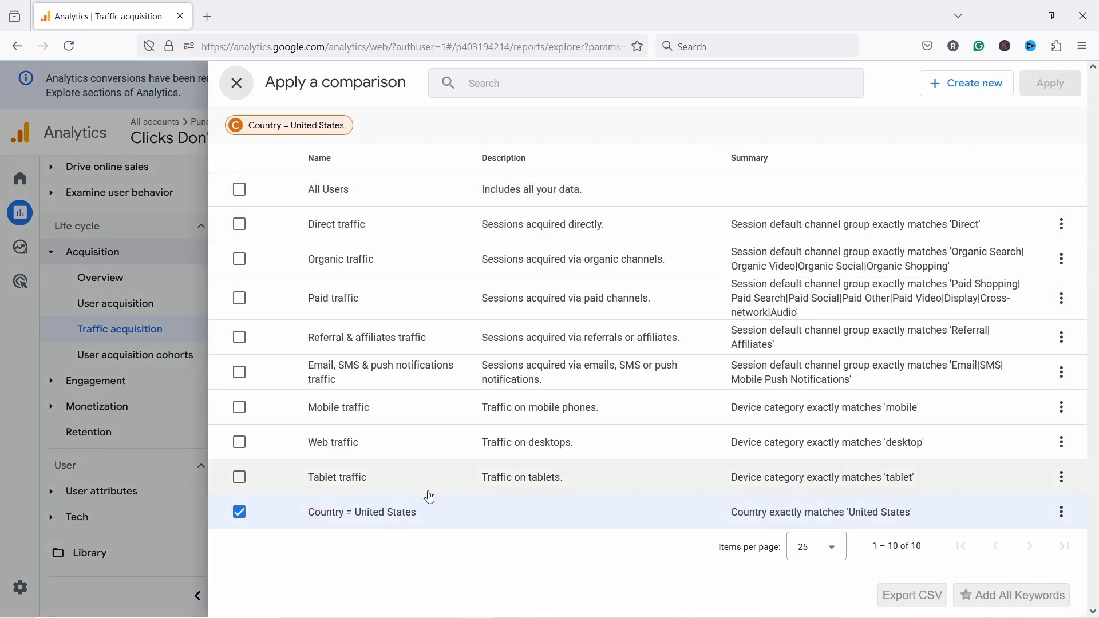
pyautogui.click(237, 83)
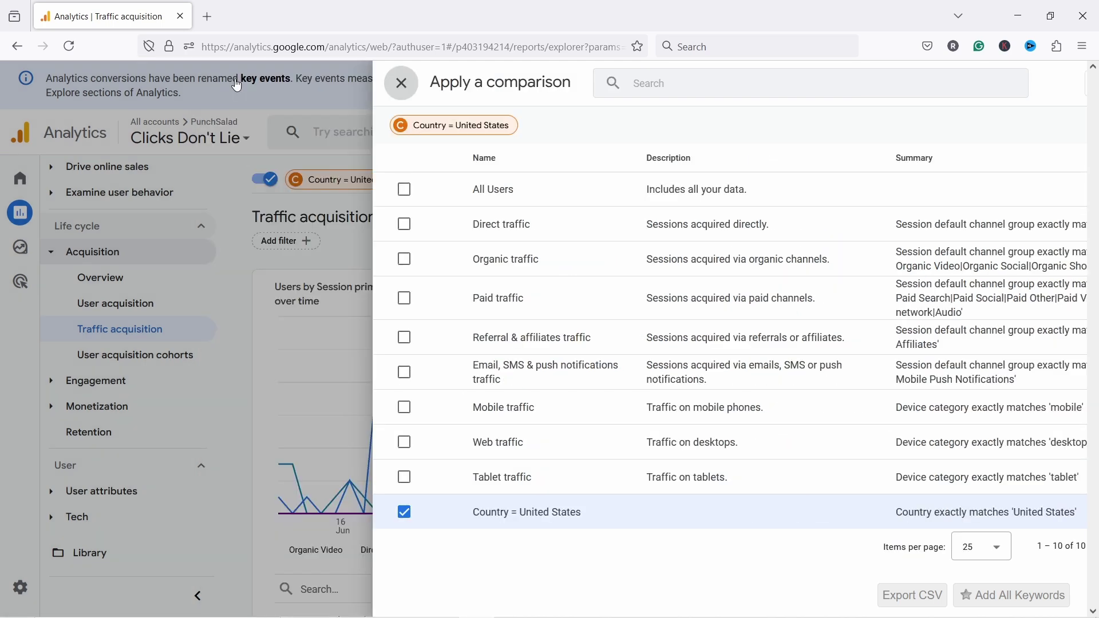
pyautogui.click(359, 179)
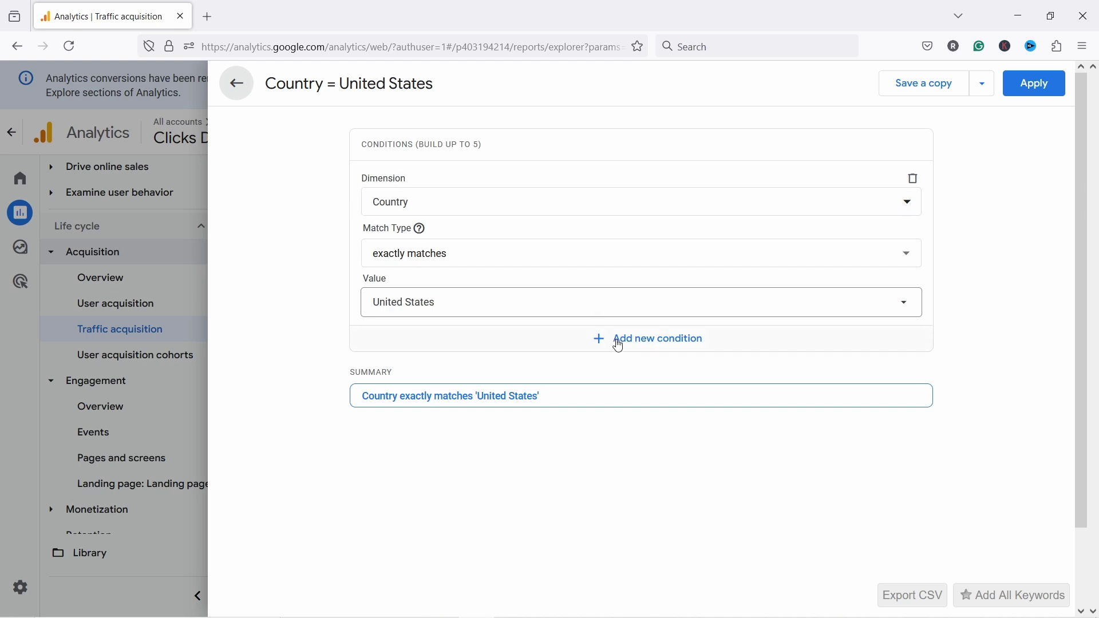
# - Change the comparison dimension to Audience name with exactly matches, leaving no value chosen
pyautogui.click(556, 205)
pyautogui.write('audi')
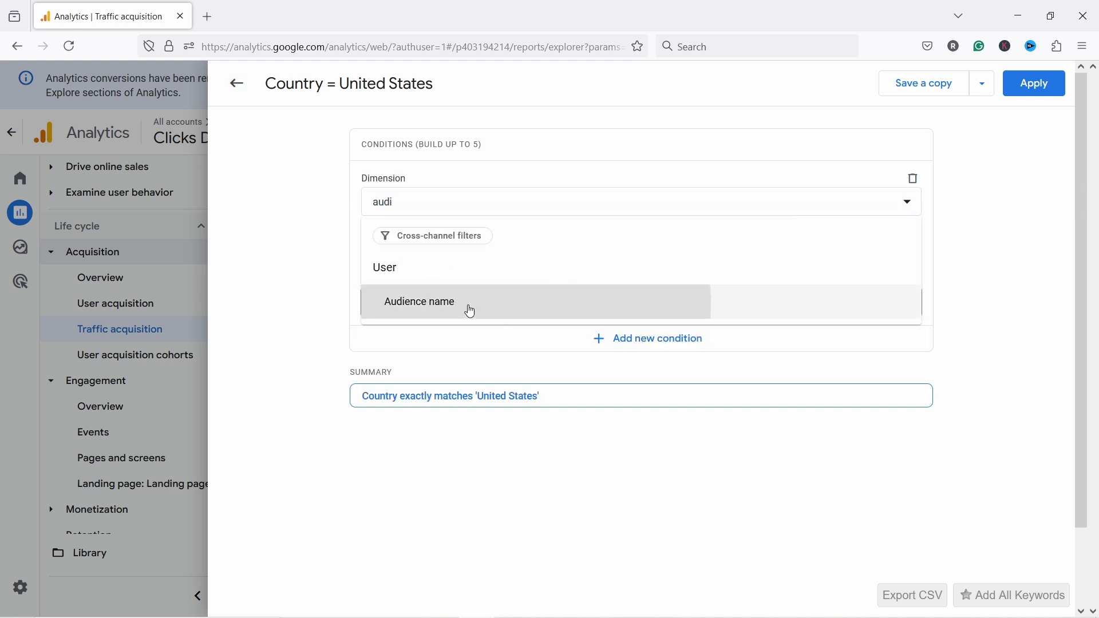
pyautogui.click(467, 306)
pyautogui.click(479, 255)
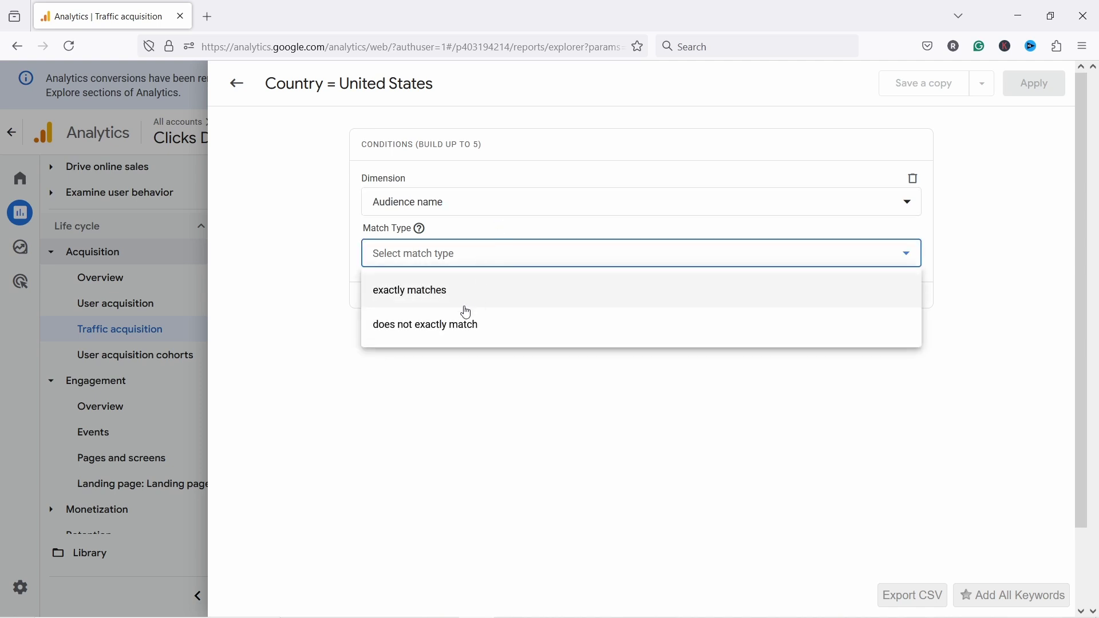
pyautogui.click(449, 302)
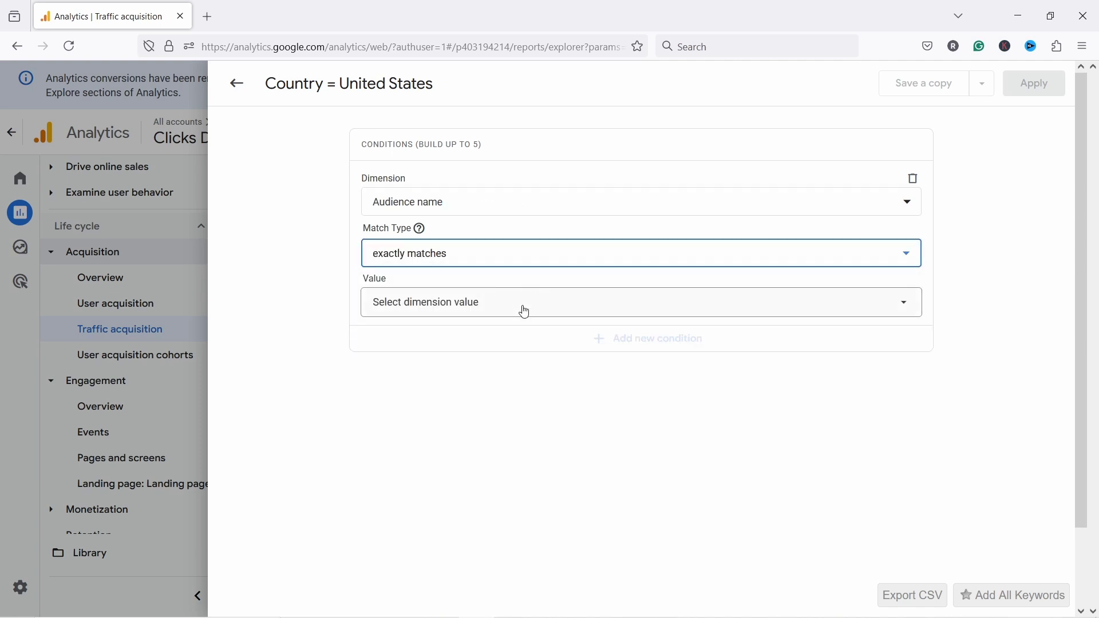
pyautogui.click(504, 308)
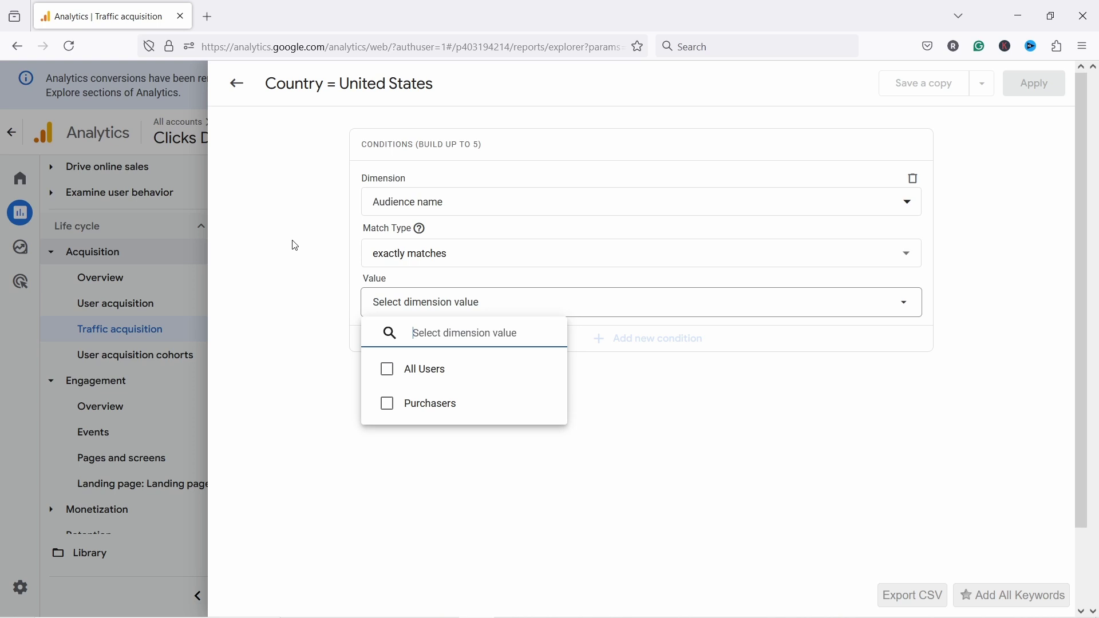
pyautogui.click(374, 279)
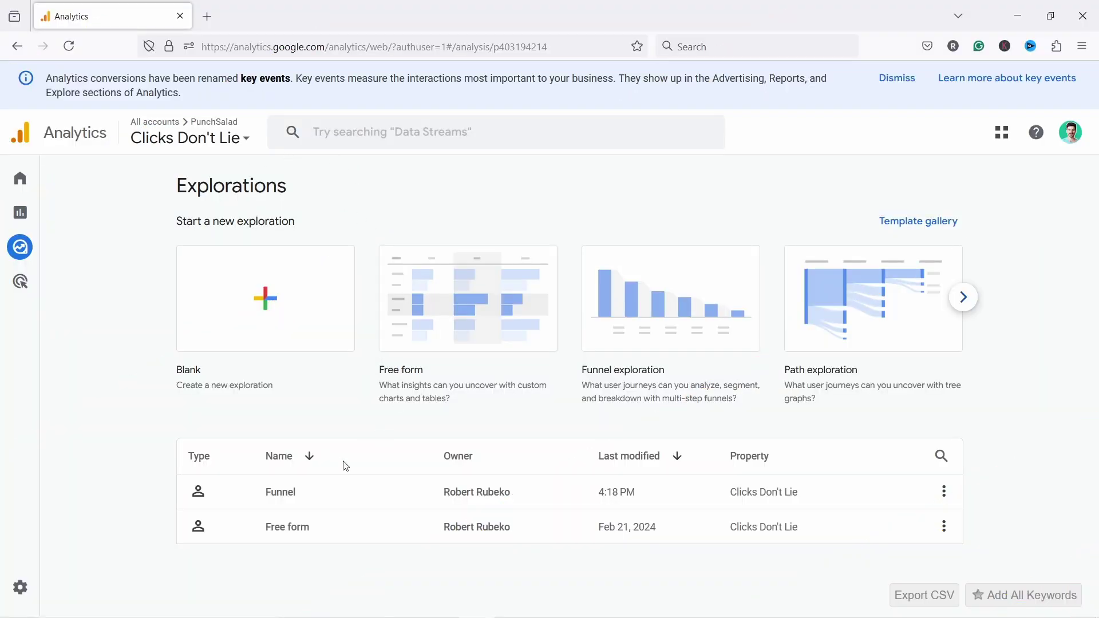
# - Open the Funnel exploration and remove the test segment comparison
pyautogui.click(300, 495)
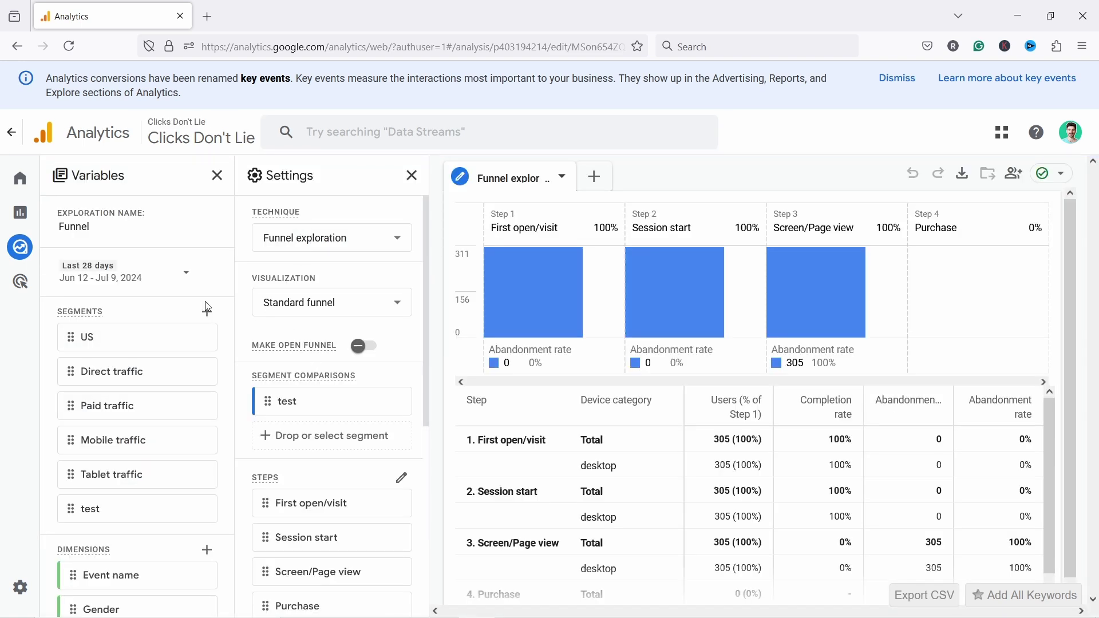
pyautogui.click(398, 400)
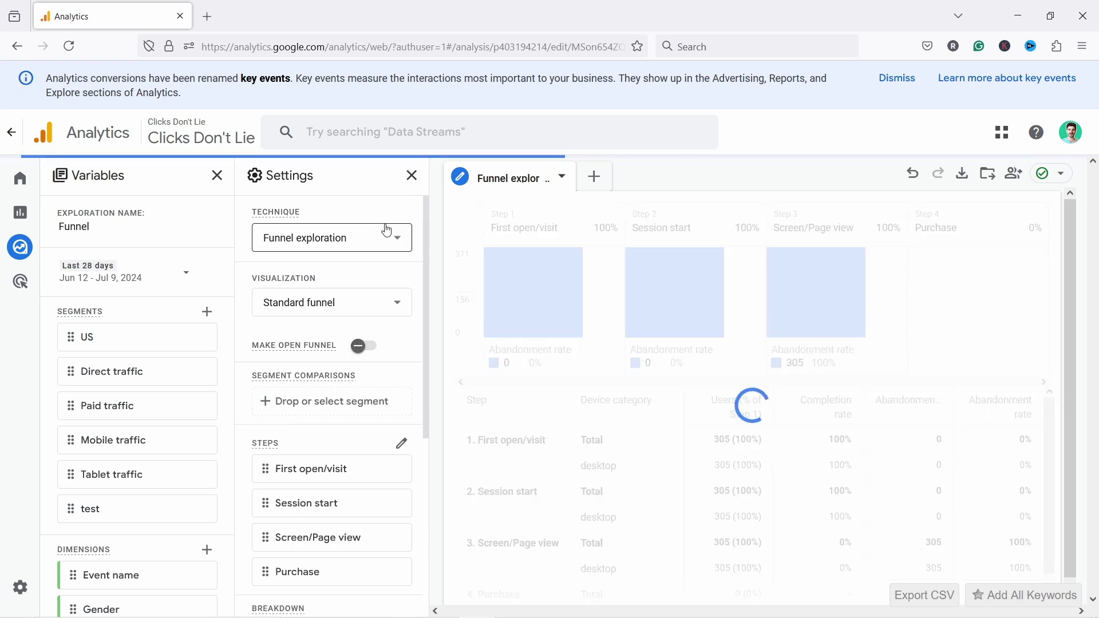
pyautogui.moveTo(426, 230); pyautogui.dragTo(439, 435)
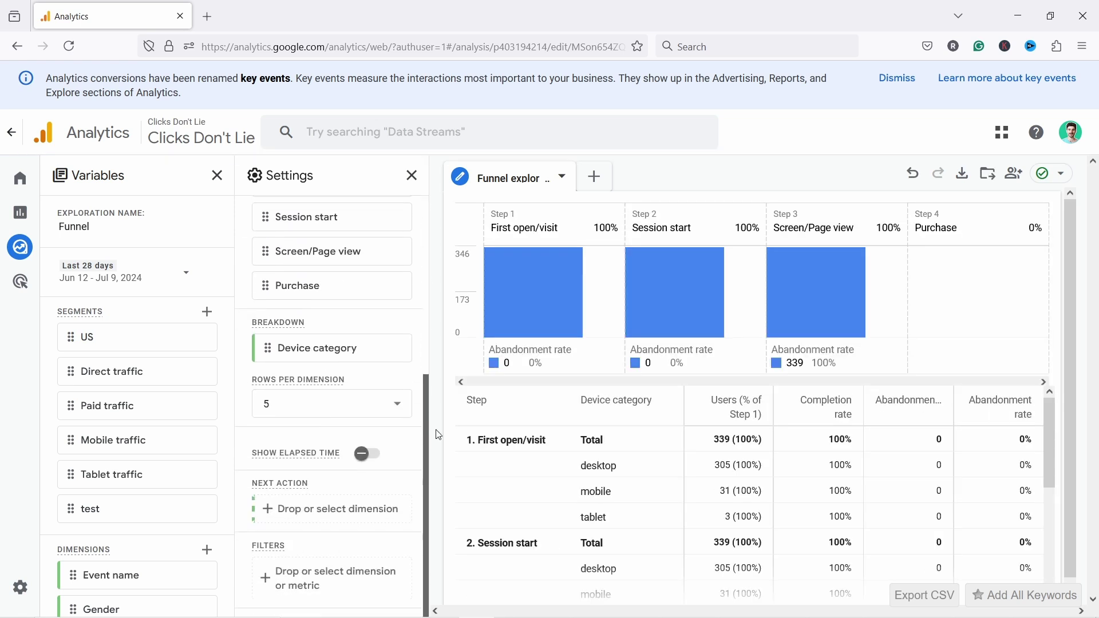
# - Add a funnel filter where Country exactly matches United Kingdom
pyautogui.click(318, 583)
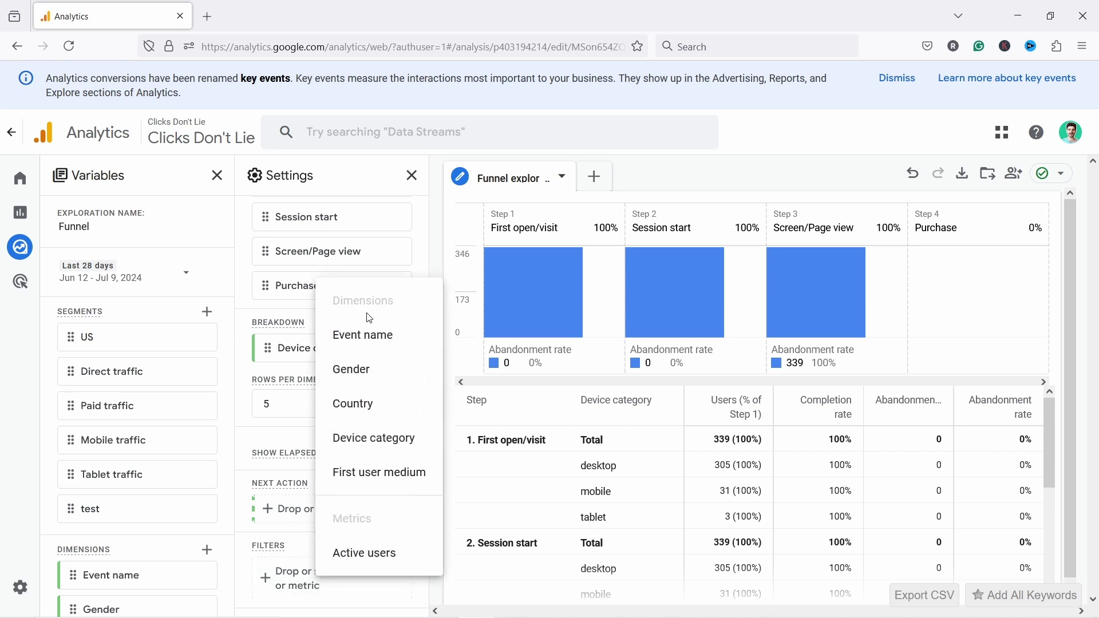
pyautogui.click(369, 411)
pyautogui.scroll(-4, 321, 458)
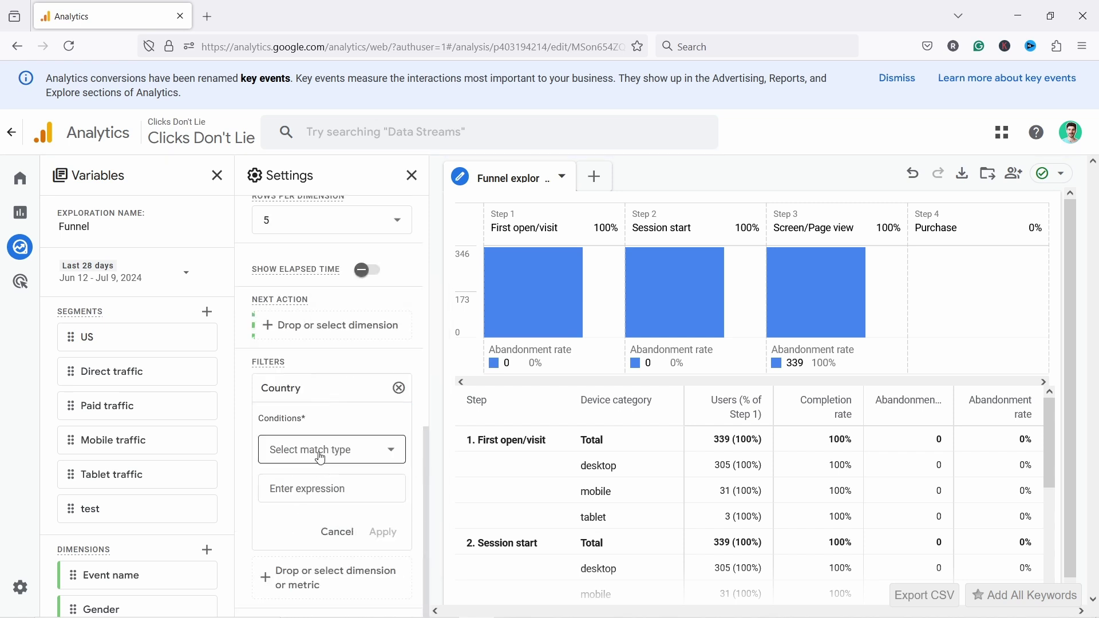
pyautogui.click(327, 447)
pyautogui.click(306, 261)
pyautogui.click(311, 487)
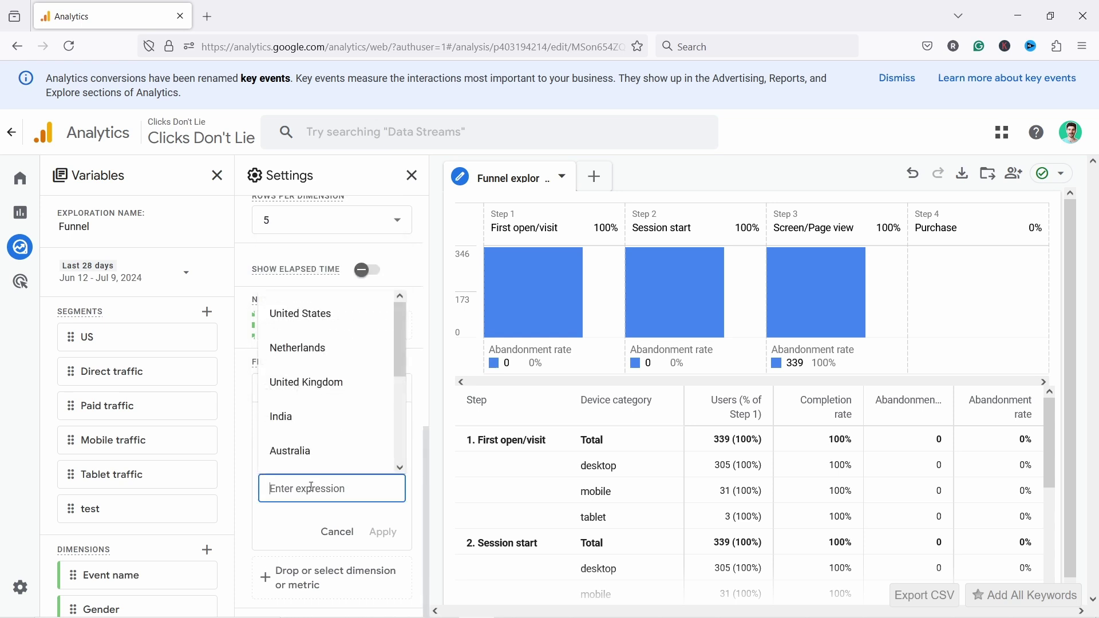
pyautogui.write('un')
pyautogui.press('BackSpace')
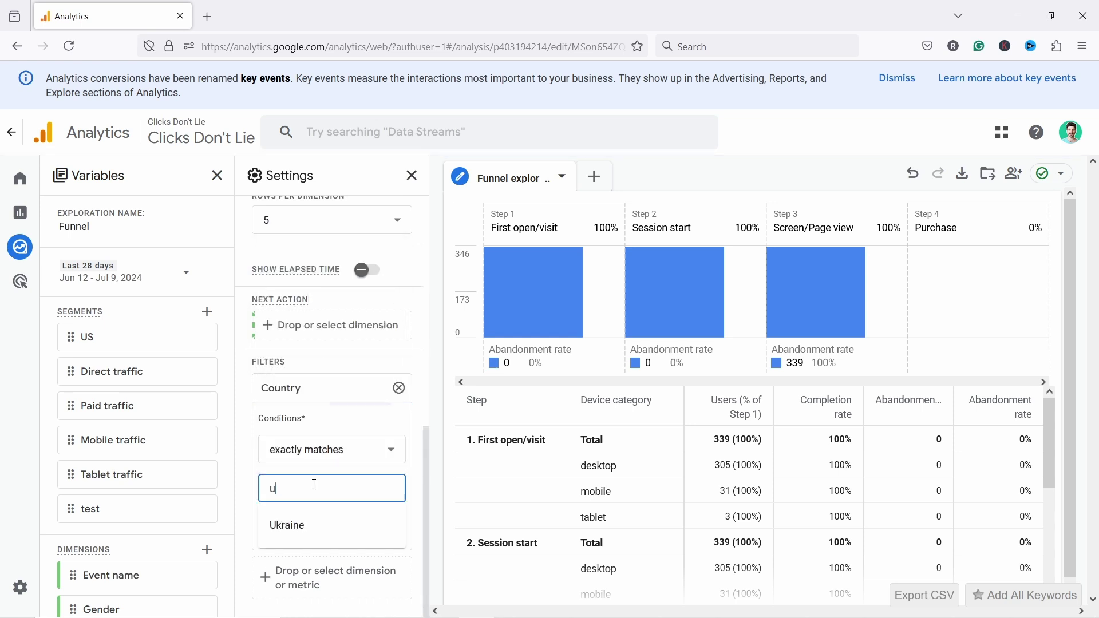
pyautogui.write('n')
pyautogui.click(306, 380)
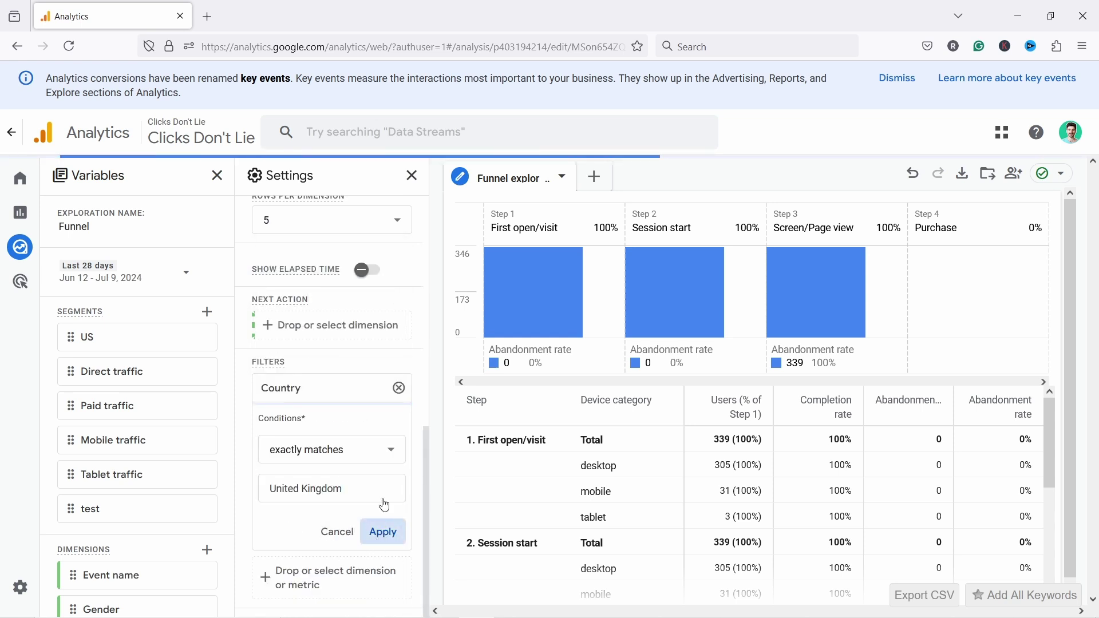
pyautogui.click(383, 530)
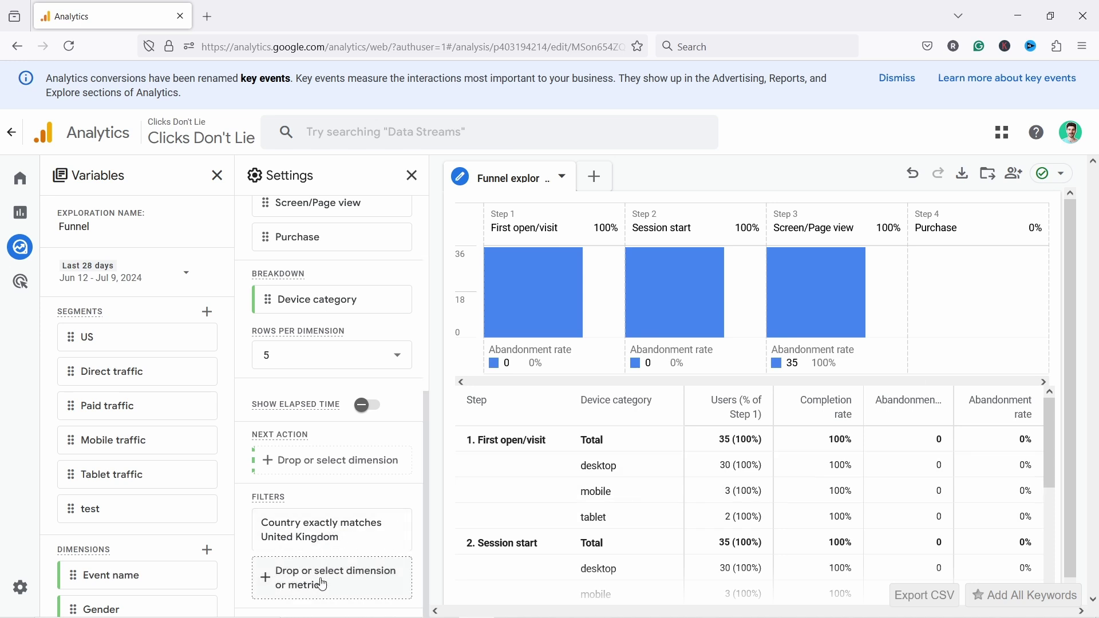
# - Abandon a Gender filter, then discard all filters and the Device category breakdown
pyautogui.click(286, 574)
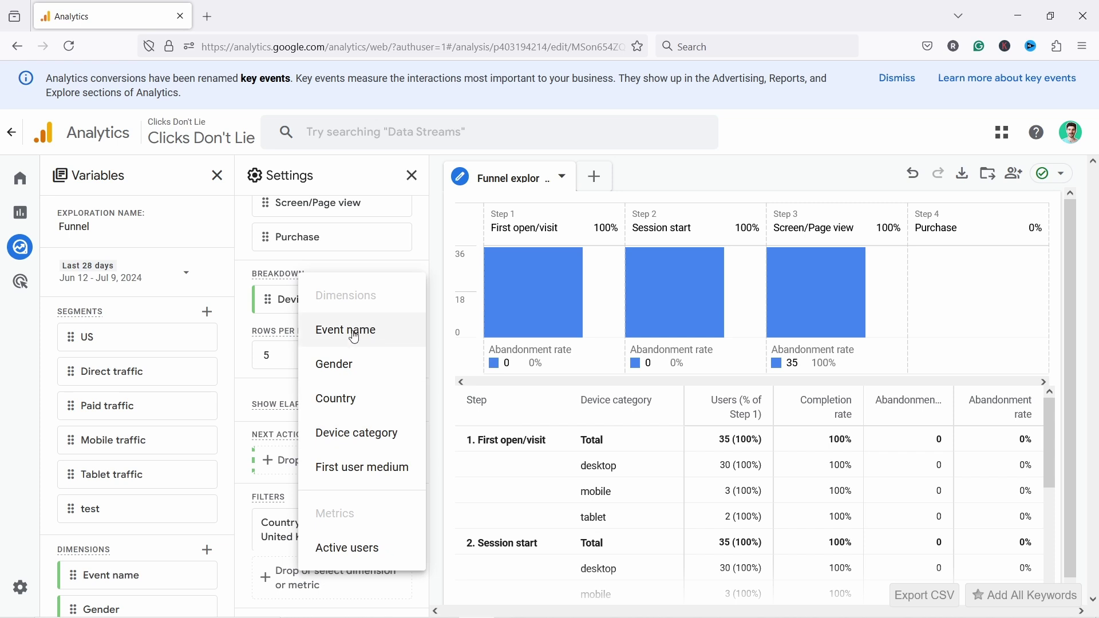
pyautogui.click(337, 364)
pyautogui.scroll(-3, 314, 451)
pyautogui.click(315, 450)
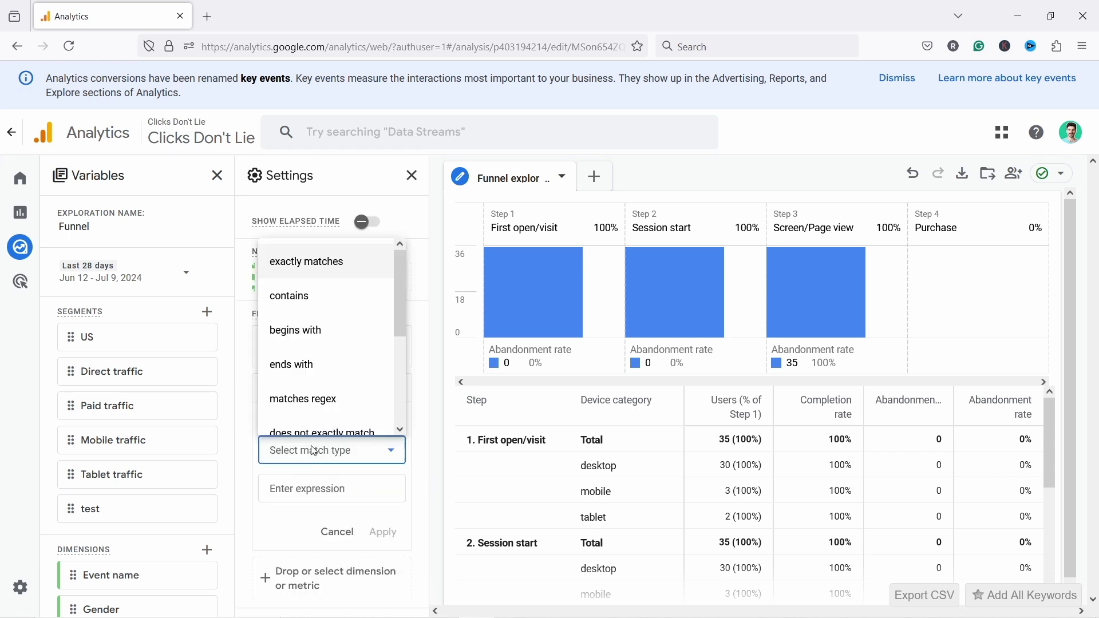
pyautogui.scroll(-2, 319, 380)
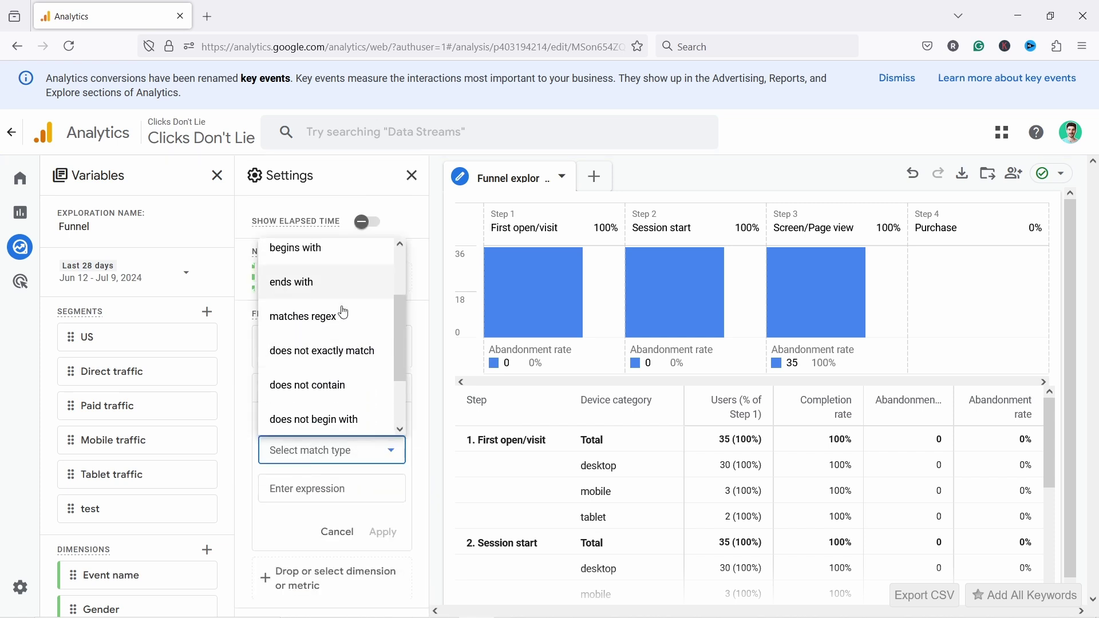
pyautogui.press('Escape')
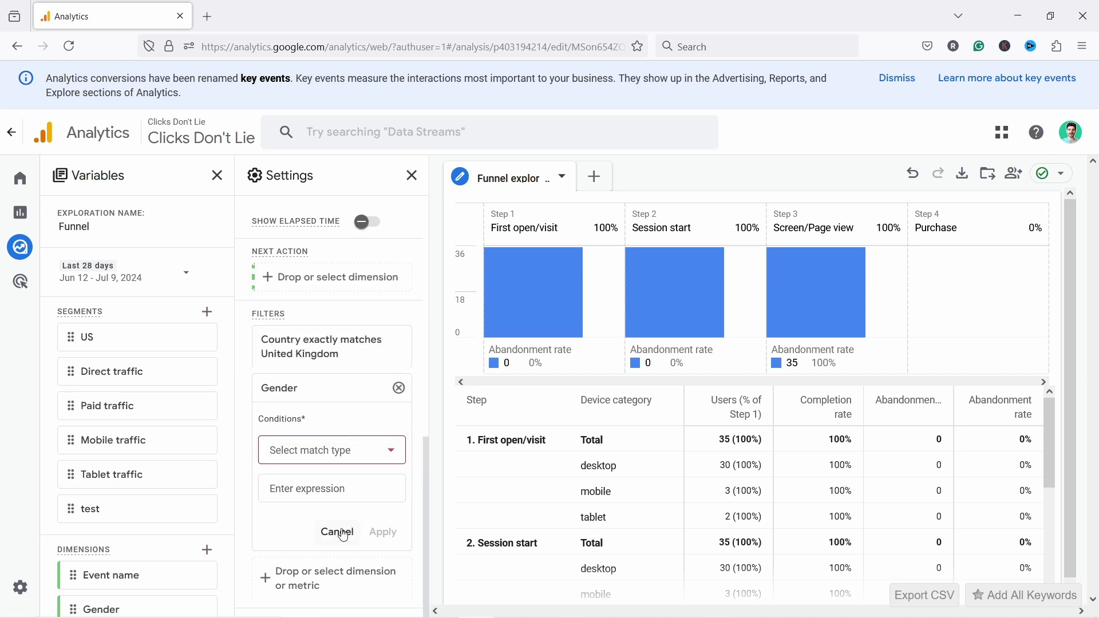
pyautogui.click(400, 347)
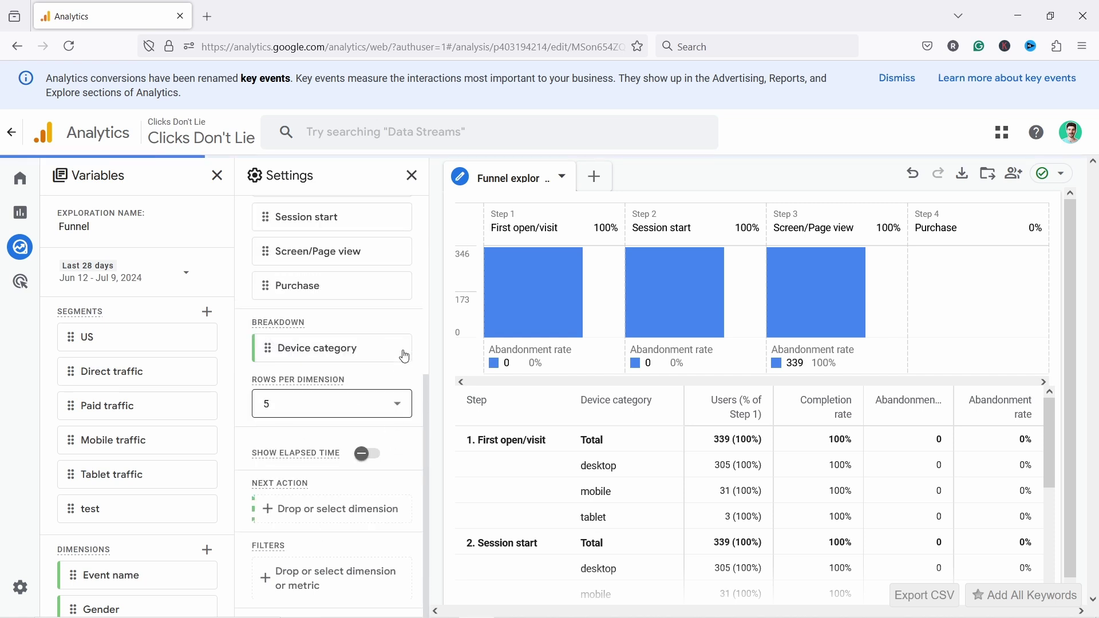
pyautogui.click(399, 349)
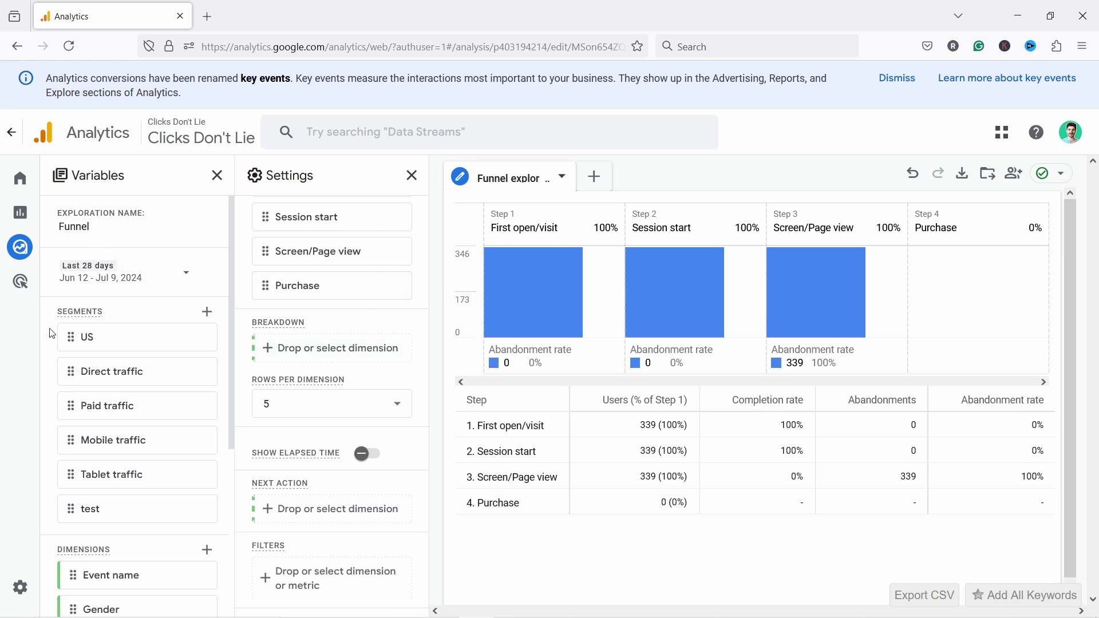
# - Build a new session-based segment from the Segments + in Variables
pyautogui.click(207, 313)
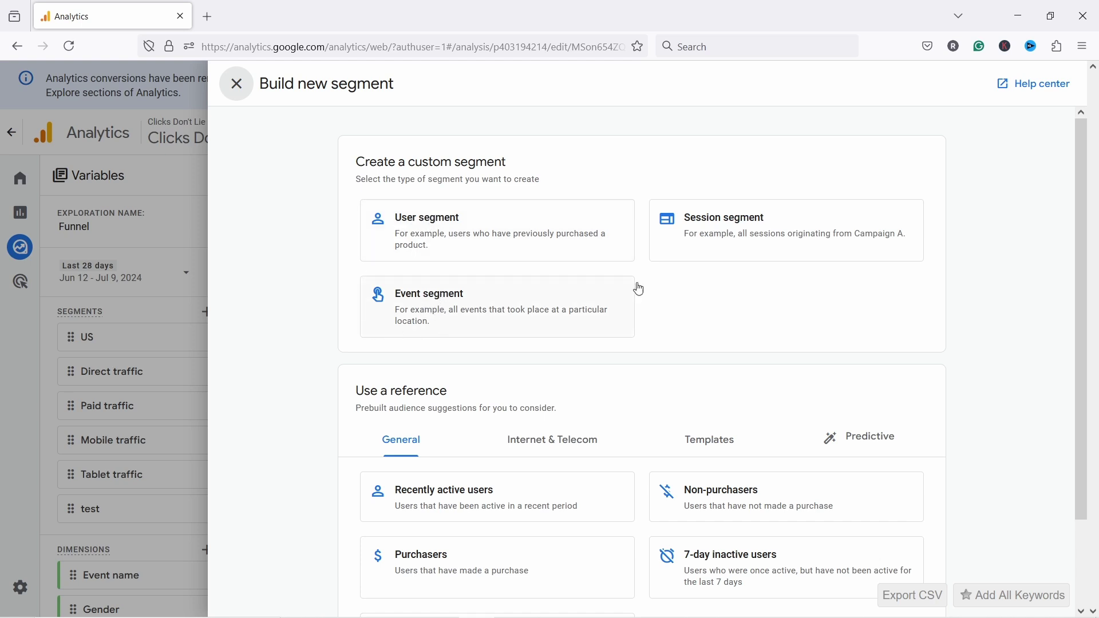
pyautogui.click(736, 232)
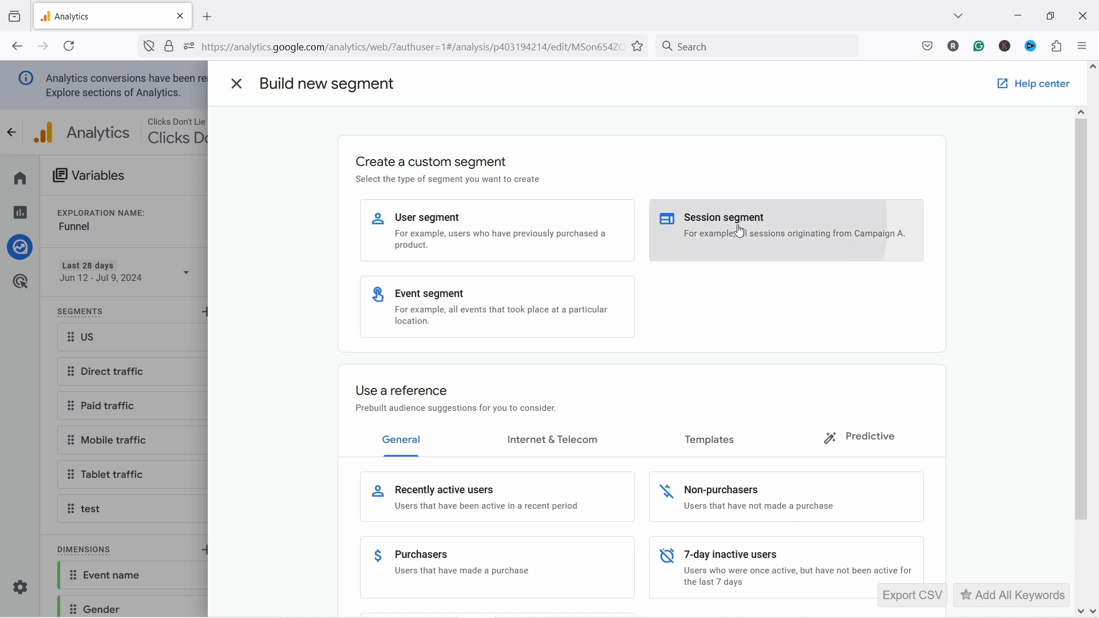
pyautogui.click(412, 88)
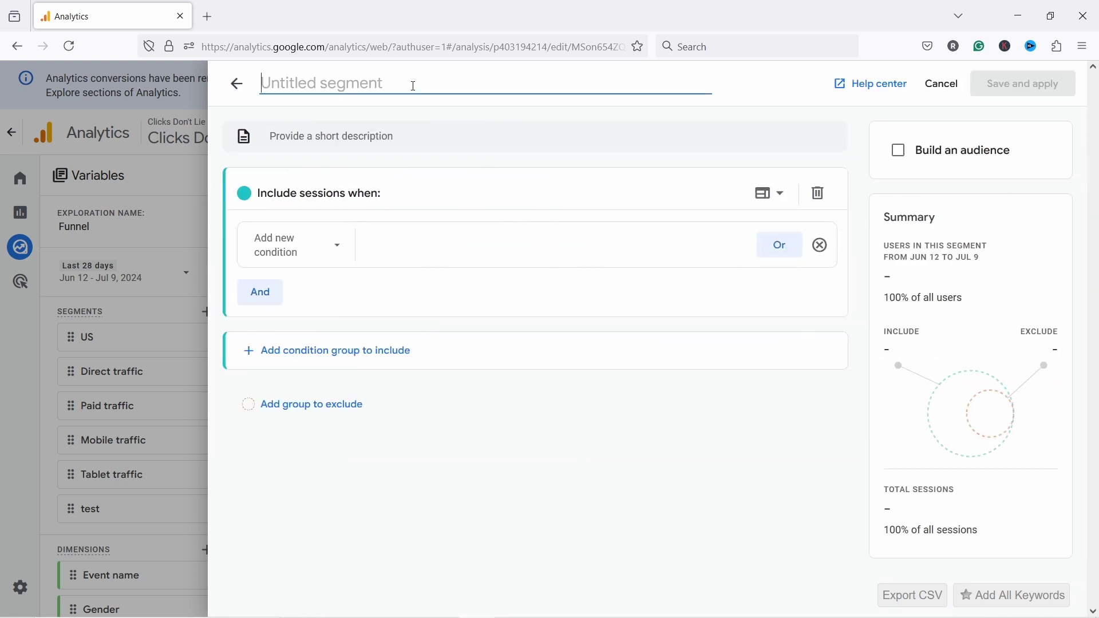
# - Name the segment 'Desktop traffic' and include sessions where Device category exactly matches desktop
pyautogui.write('Desktop traffic')
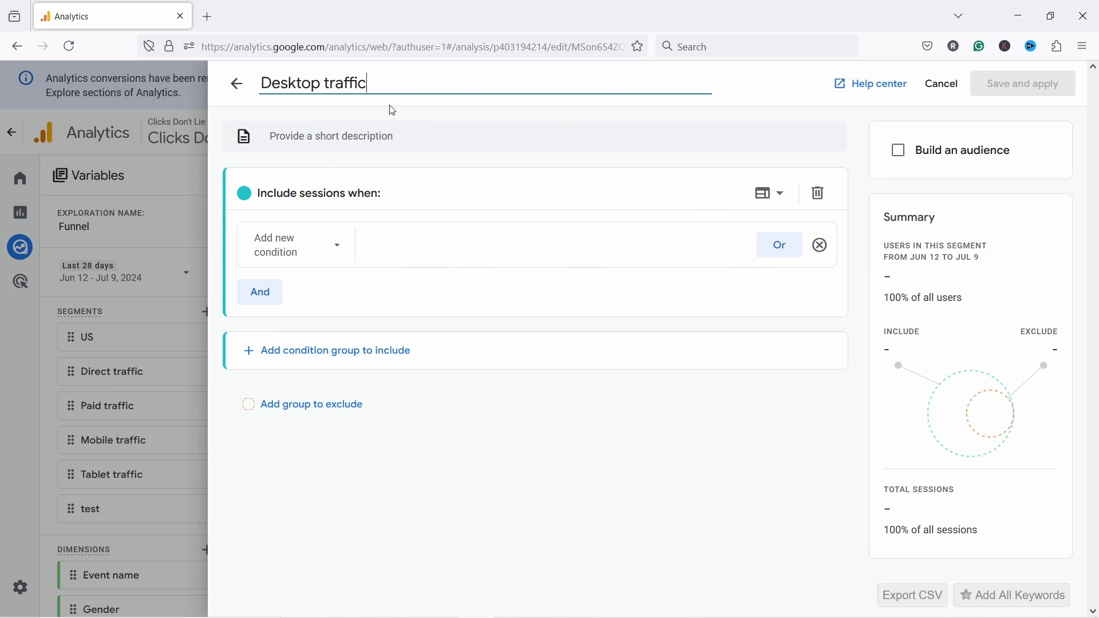
pyautogui.click(338, 245)
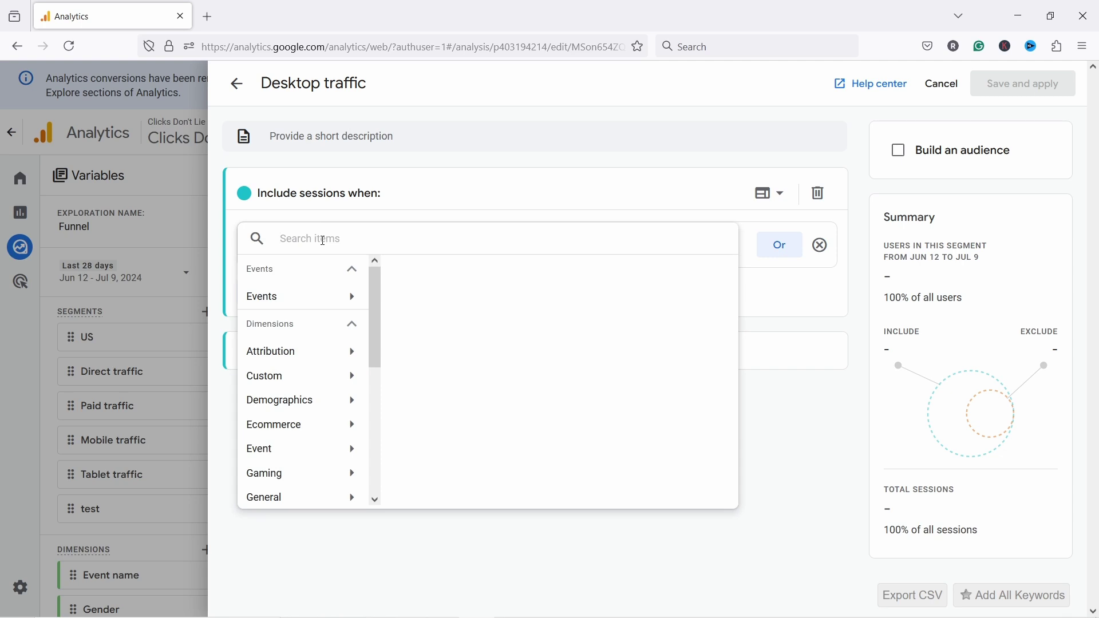
pyautogui.write('device cate')
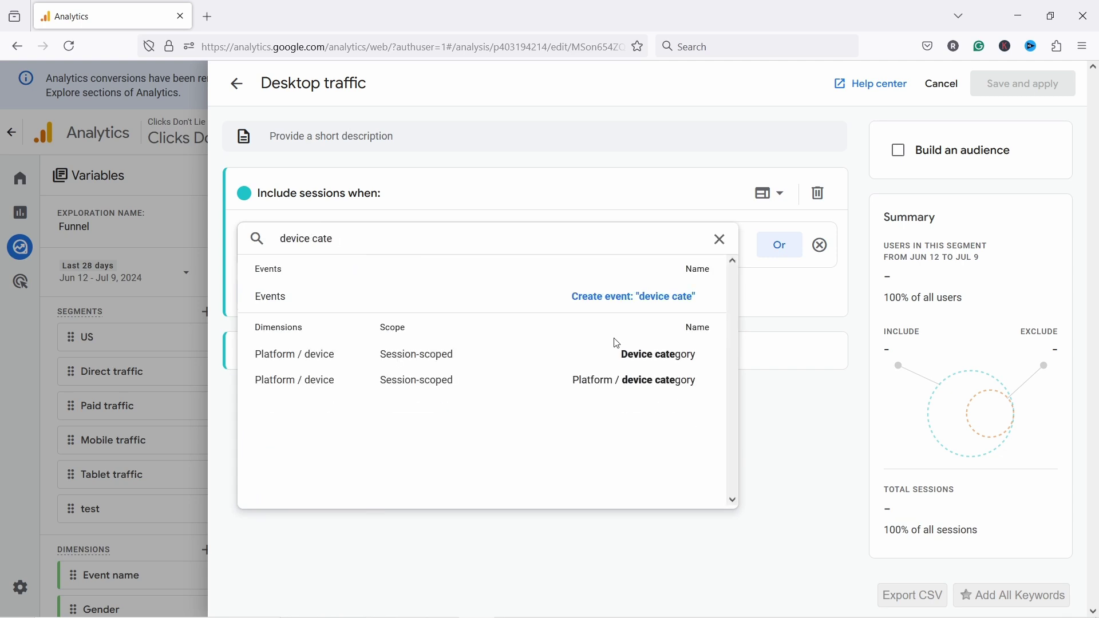
pyautogui.click(618, 350)
pyautogui.click(446, 279)
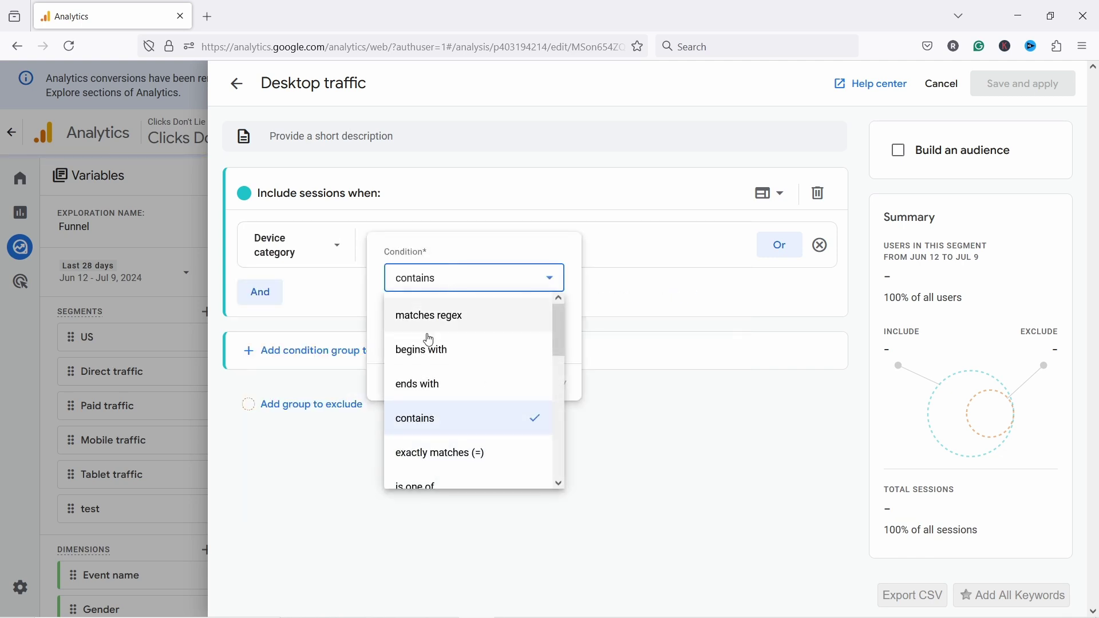
pyautogui.click(435, 452)
pyautogui.click(439, 324)
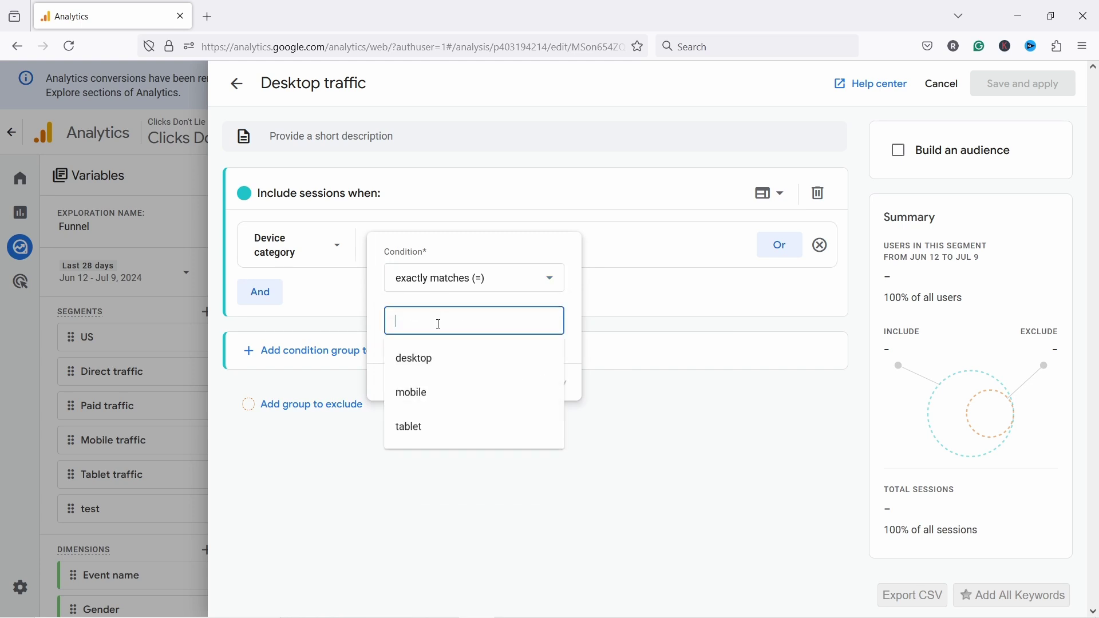
pyautogui.click(430, 367)
pyautogui.press('Return')
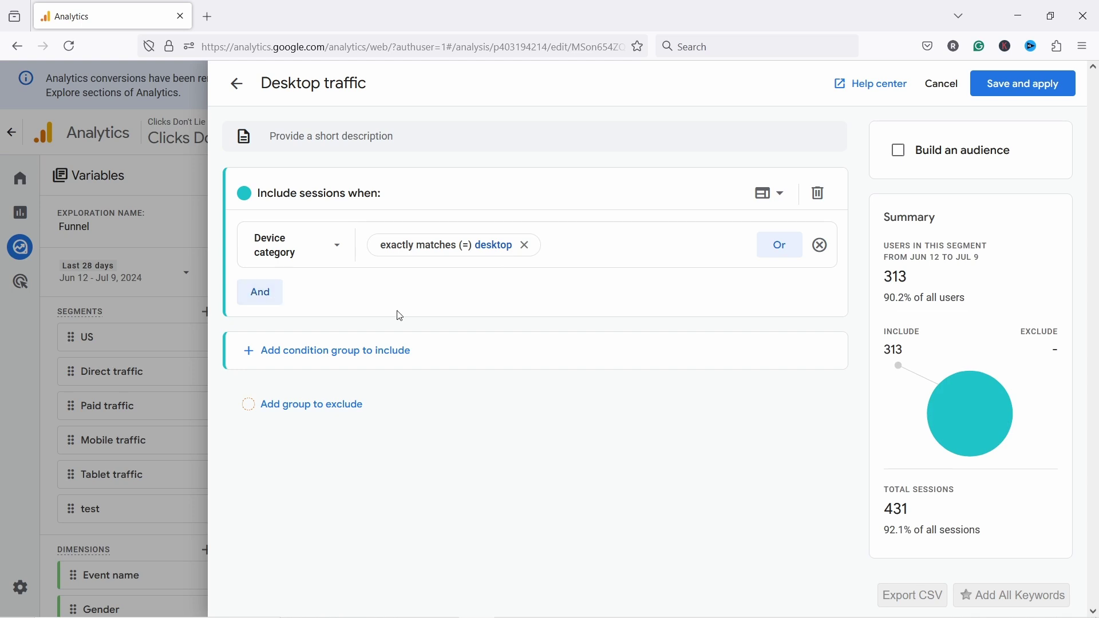
# - Add an OR condition for Device category exactly matching tablet
pyautogui.click(781, 246)
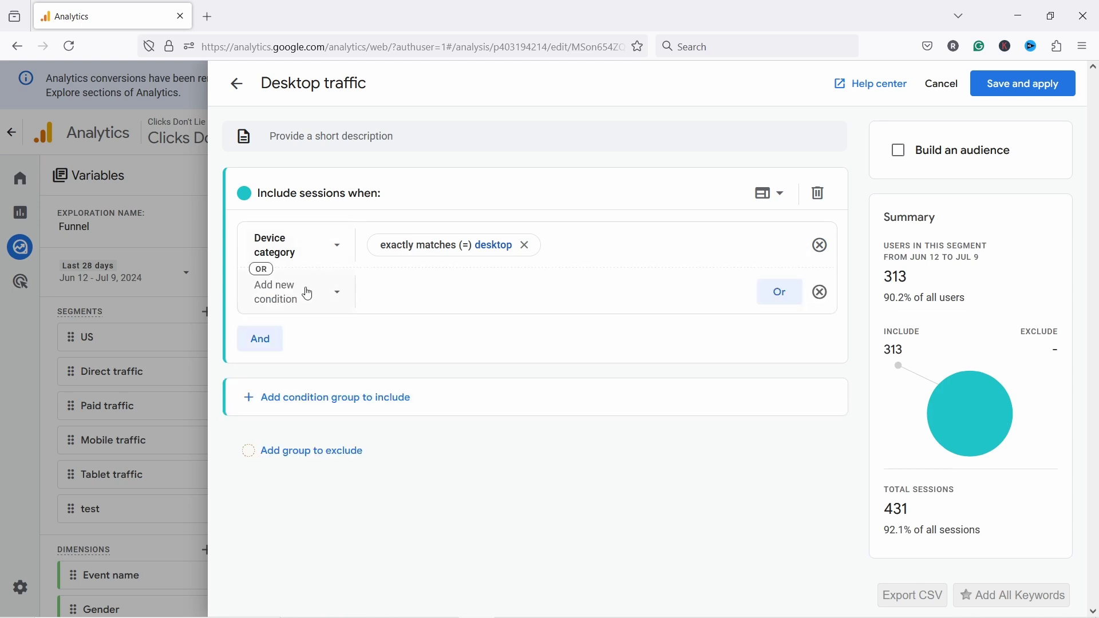
pyautogui.click(308, 294)
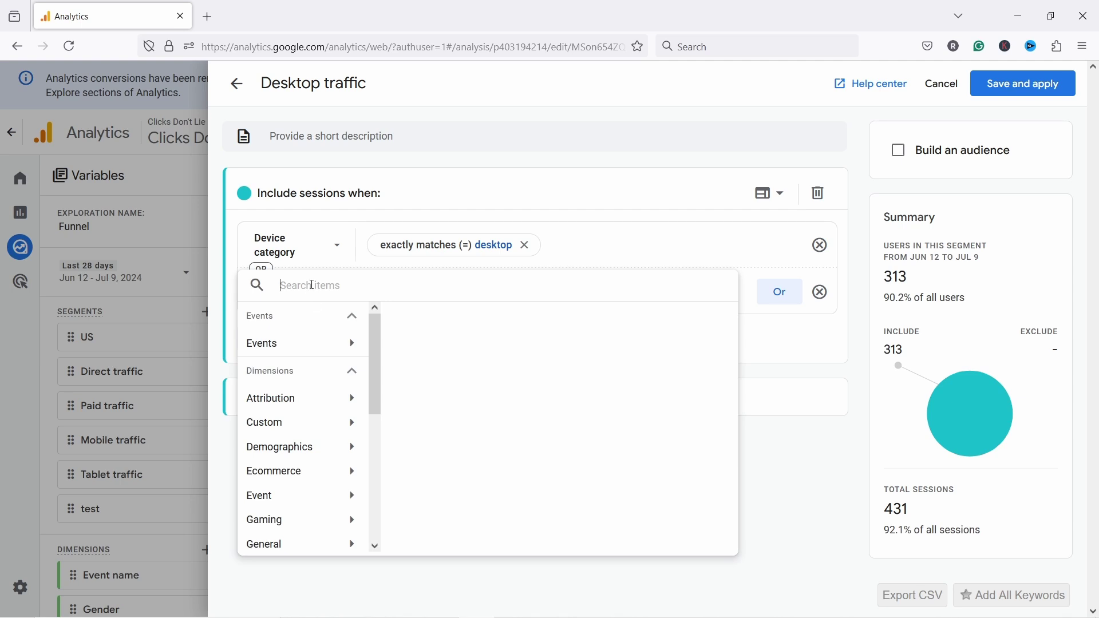
pyautogui.write('device')
pyautogui.click(629, 355)
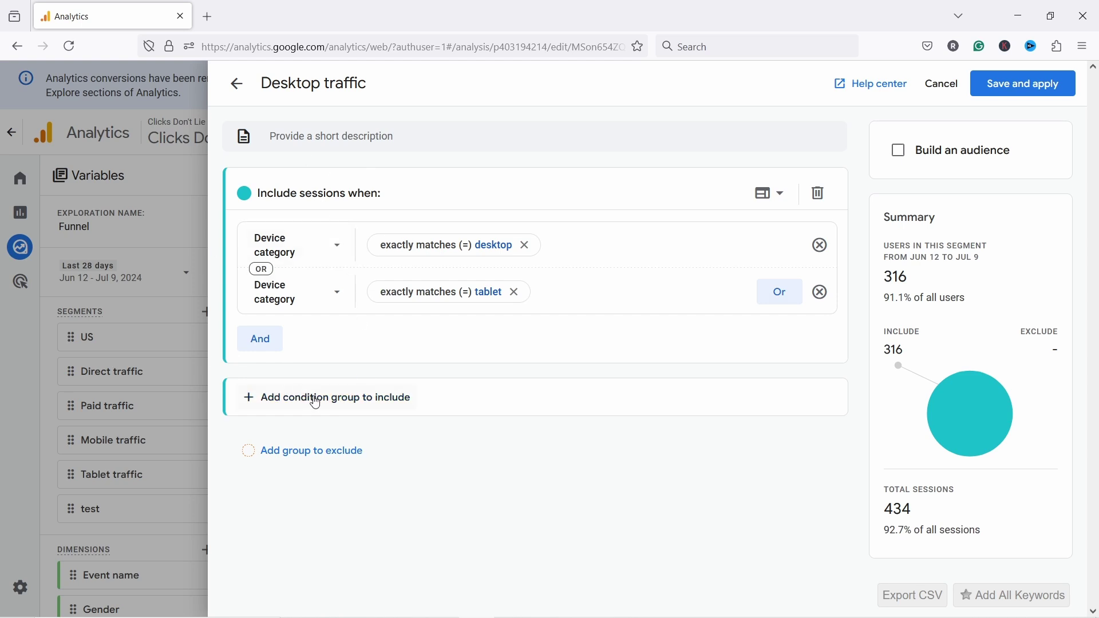
# - Add an exclusion group based on the Landing page + query string dimension
pyautogui.click(306, 455)
pyautogui.scroll(-3, 349, 401)
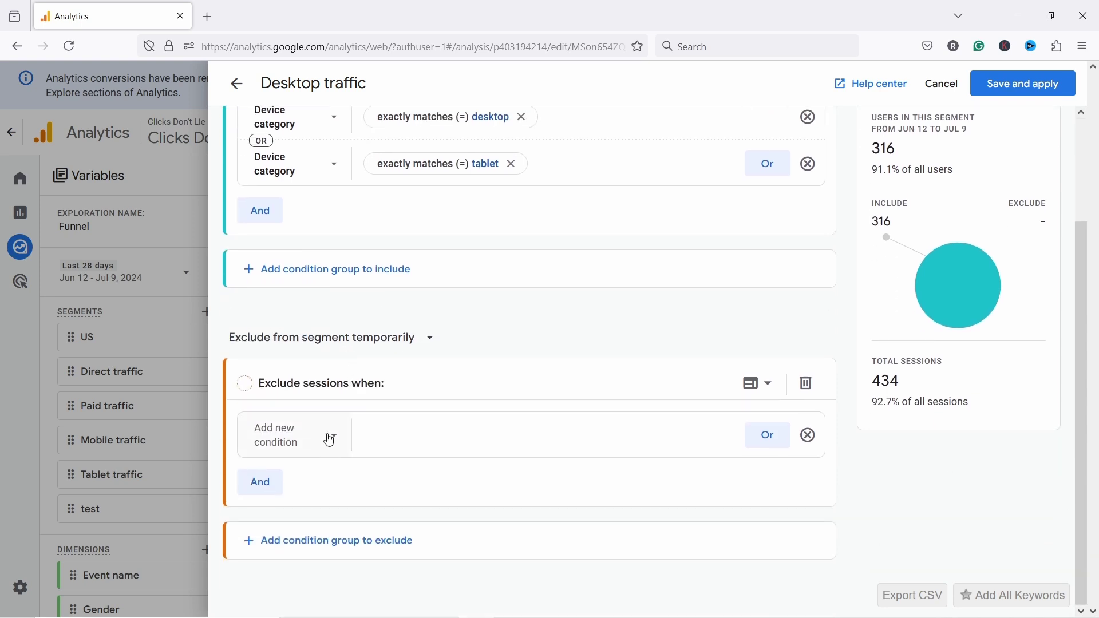
pyautogui.click(330, 440)
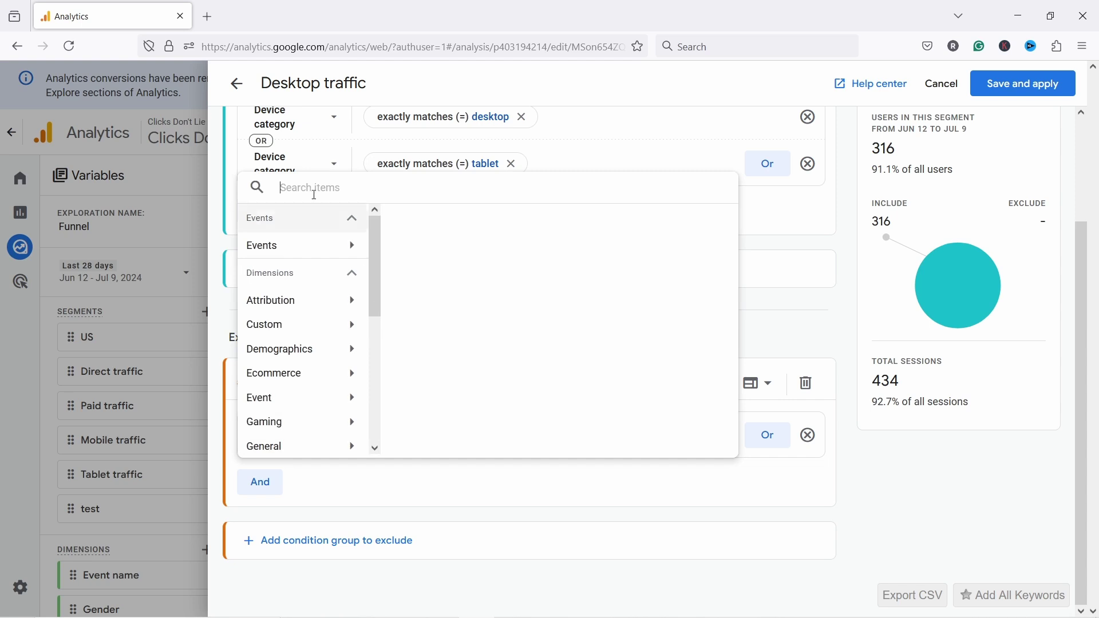
pyautogui.write('lad')
pyautogui.press('BackSpace')
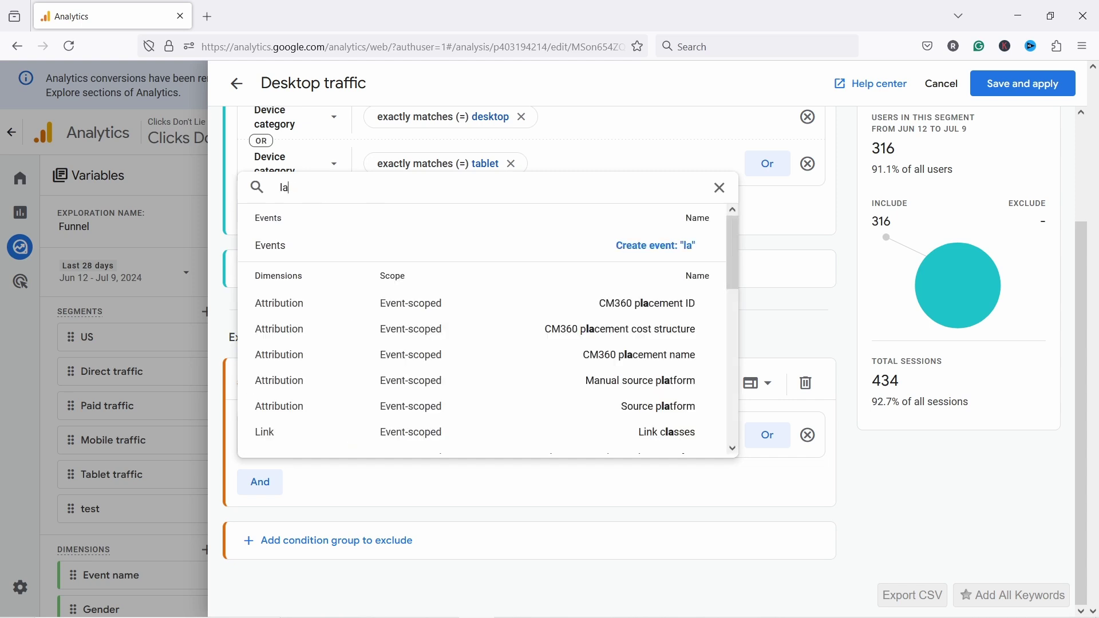
pyautogui.write('nding')
pyautogui.click(290, 304)
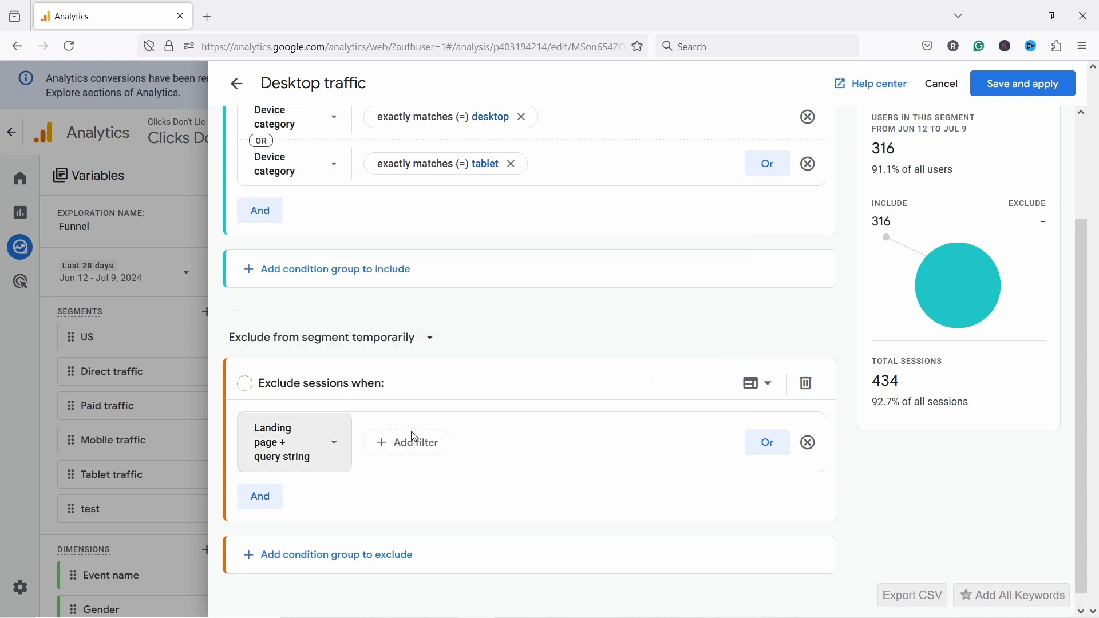
# - Exclude sessions whose landing page exactly matches '/' and apply the condition
pyautogui.click(394, 444)
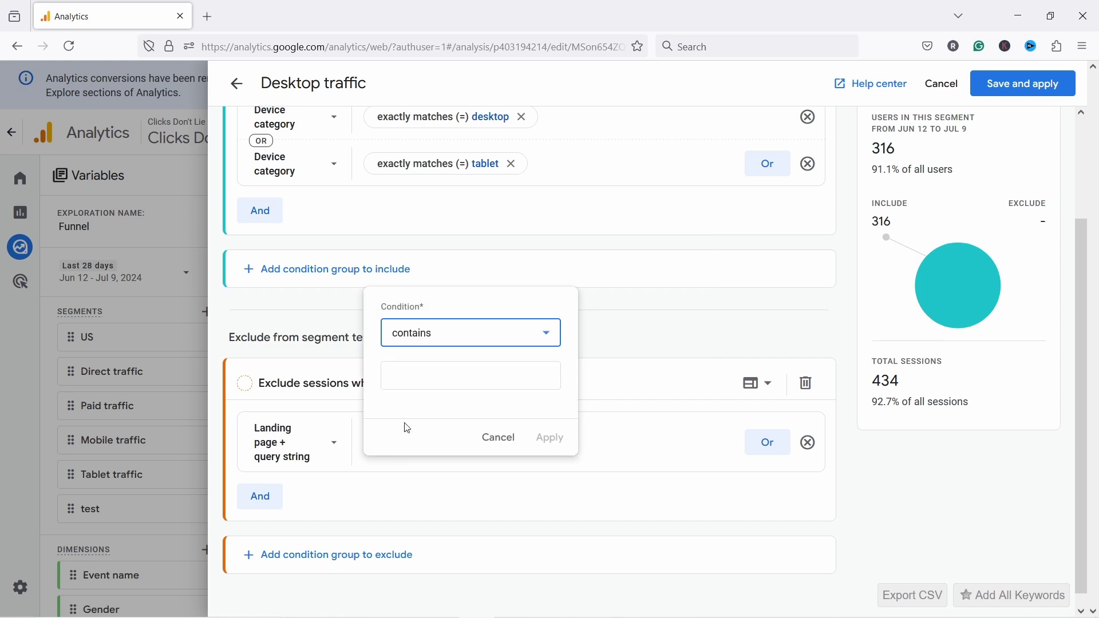
pyautogui.click(442, 332)
pyautogui.click(439, 506)
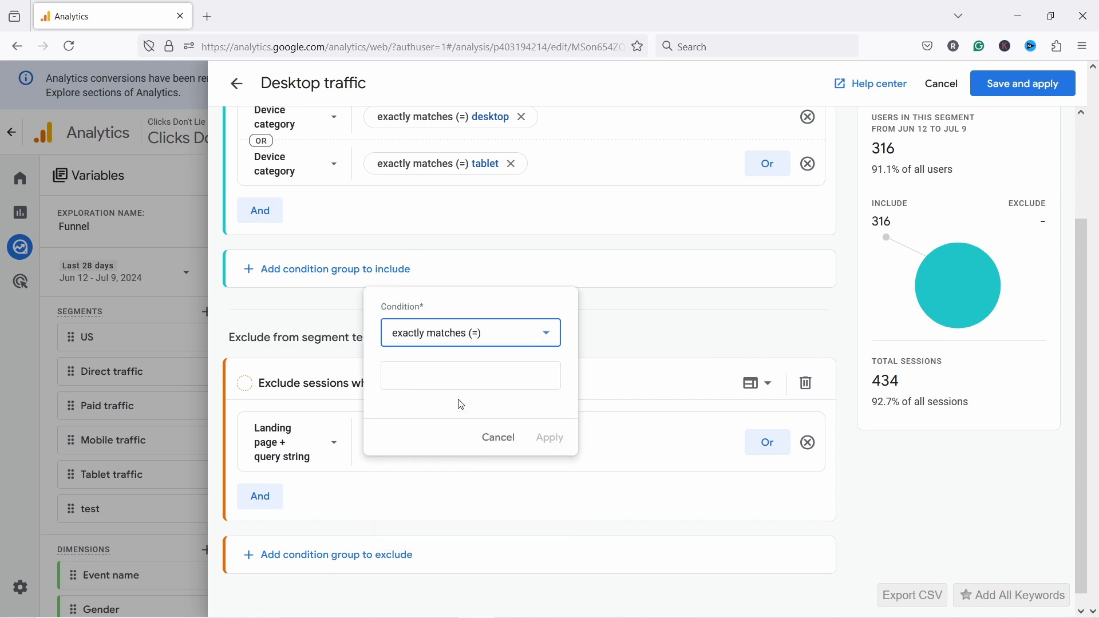
pyautogui.click(424, 375)
pyautogui.click(400, 553)
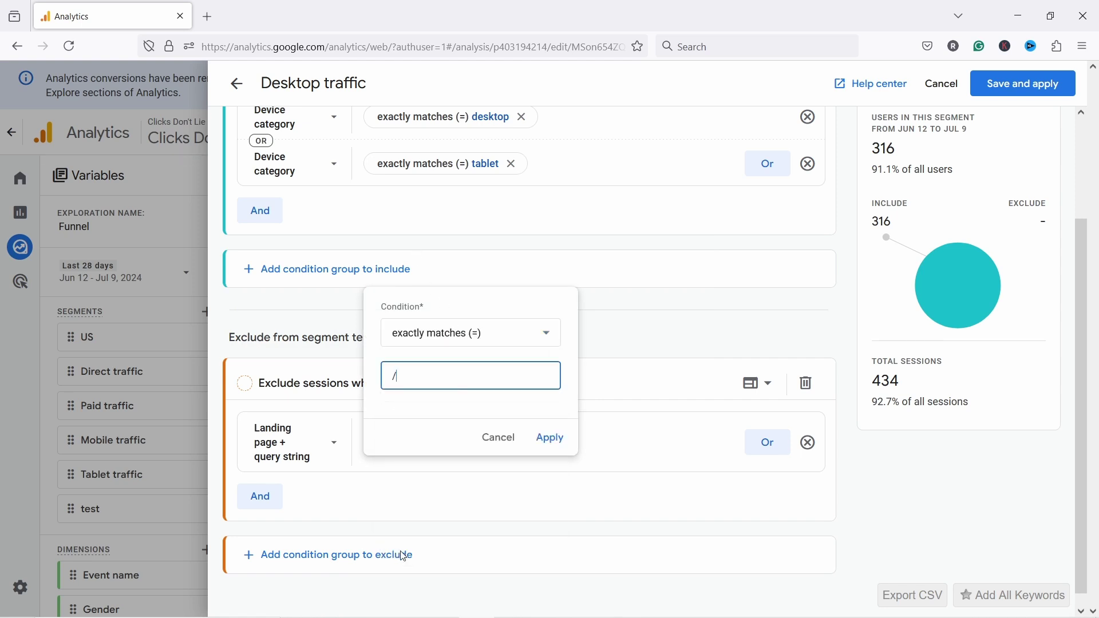
pyautogui.click(553, 439)
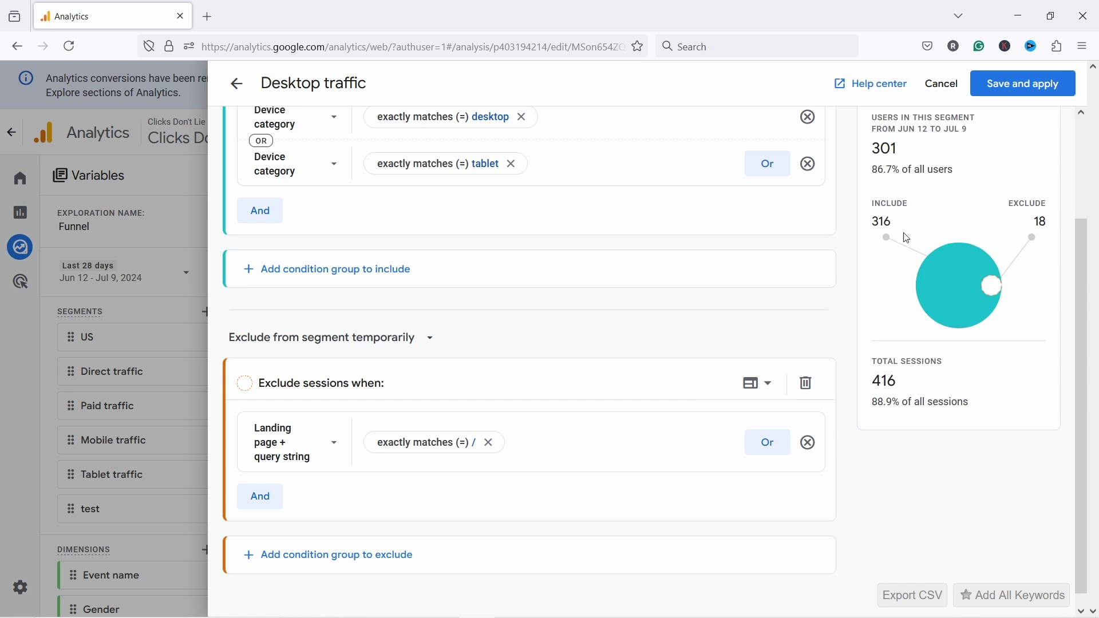
pyautogui.scroll(2, 868, 320)
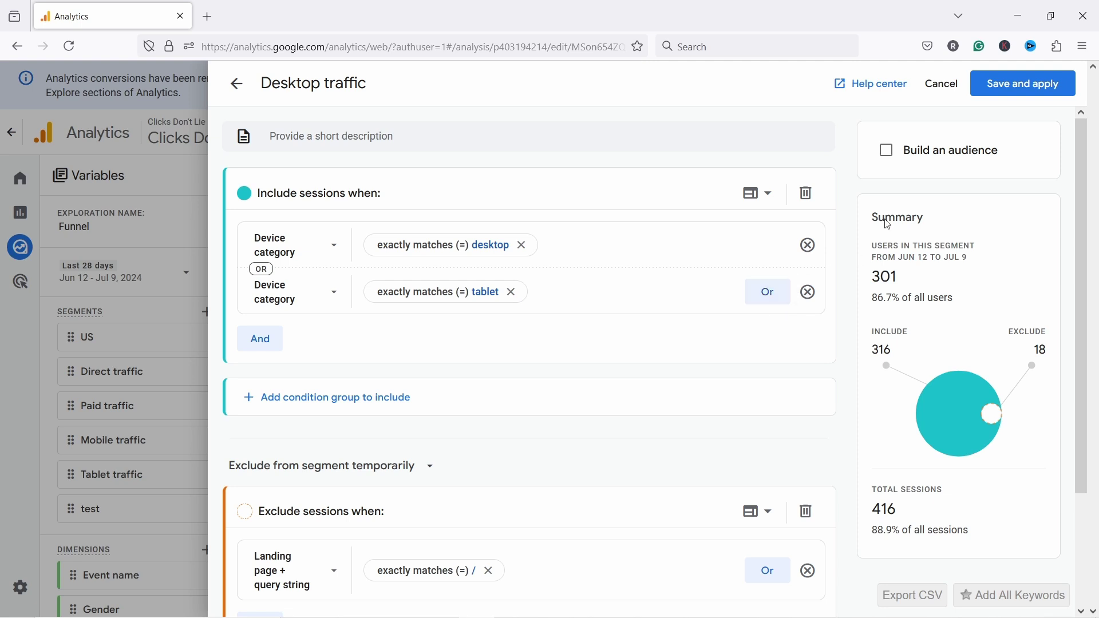
# - Leave Build an audience off and save the segment, applying it to the Funnel exploration
pyautogui.click(887, 151)
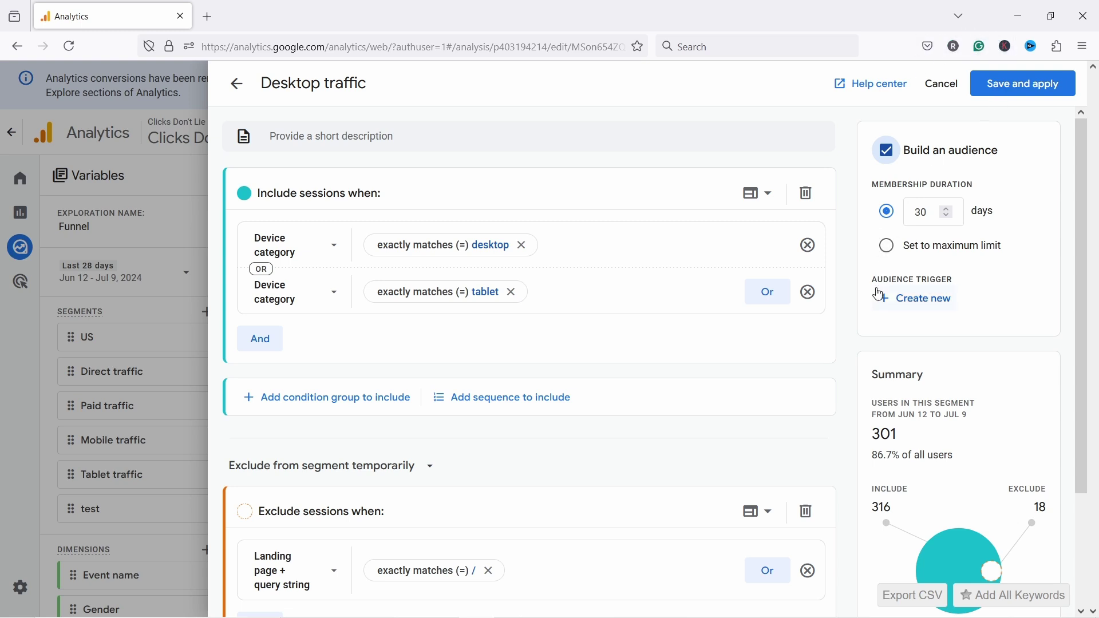
pyautogui.click(887, 150)
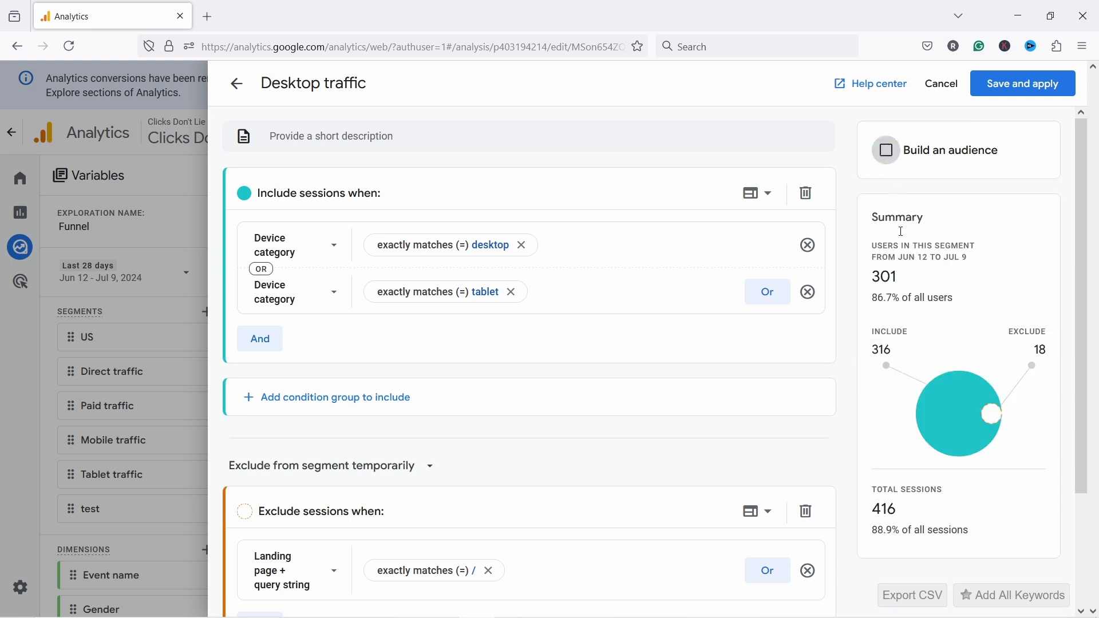
pyautogui.scroll(-3, 533, 341)
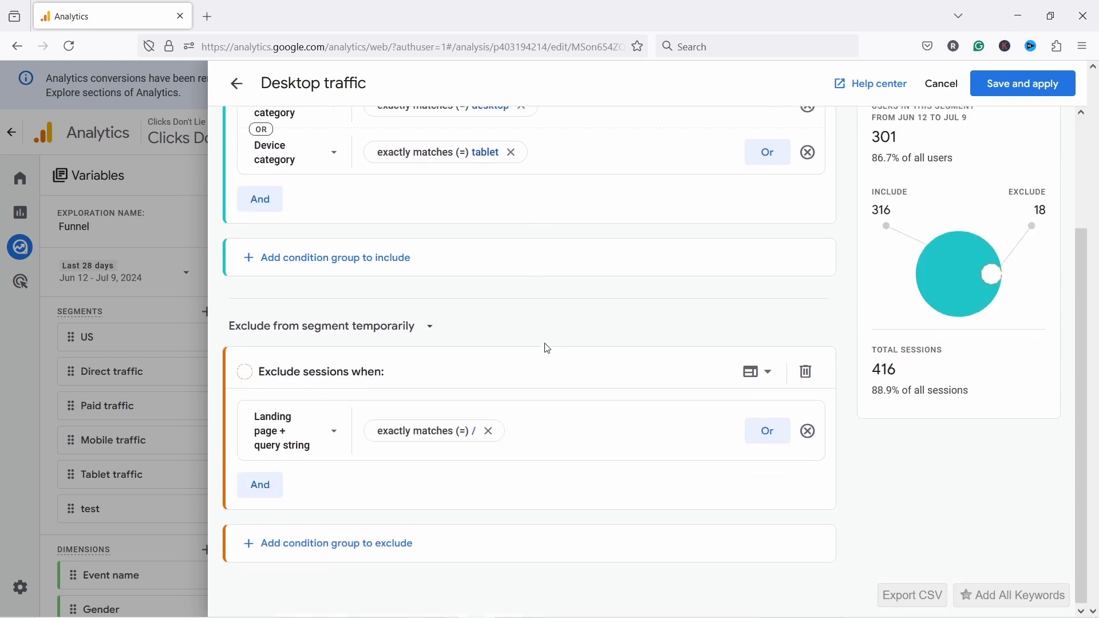
pyautogui.scroll(3, 544, 349)
pyautogui.click(1019, 87)
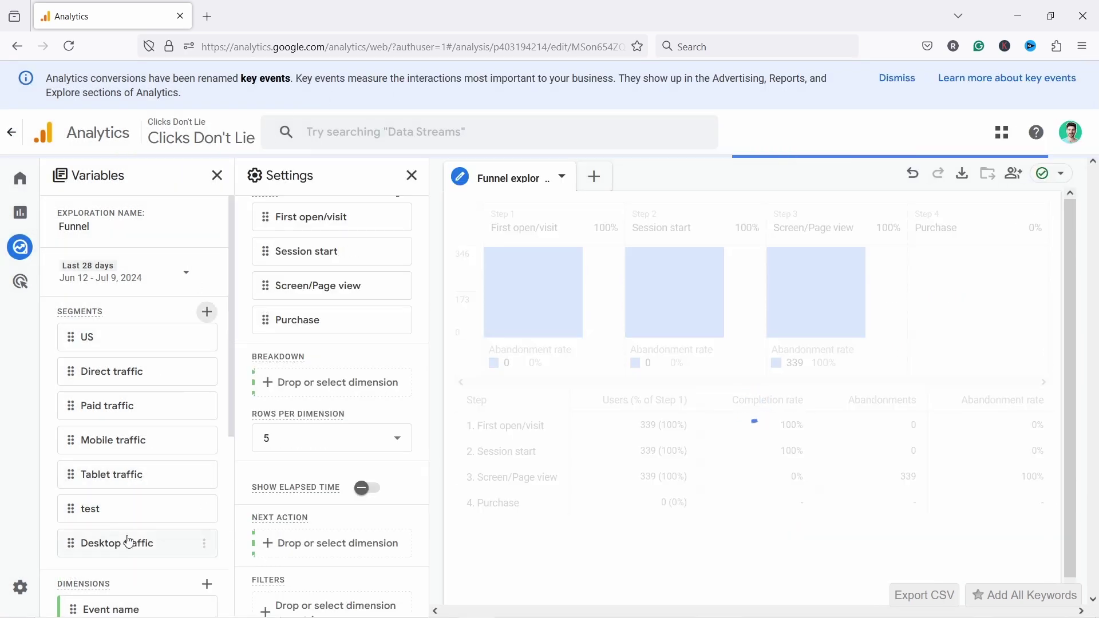
# - Add Desktop traffic to the segment comparisons and return to the Explorations list
pyautogui.doubleClick(116, 553)
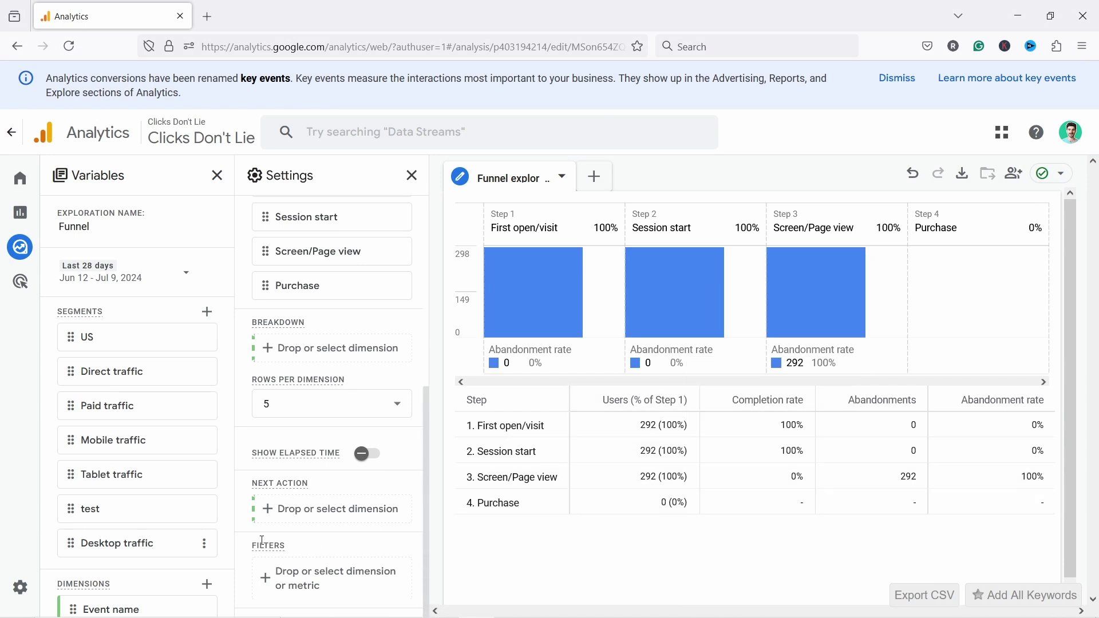
pyautogui.scroll(5, 309, 432)
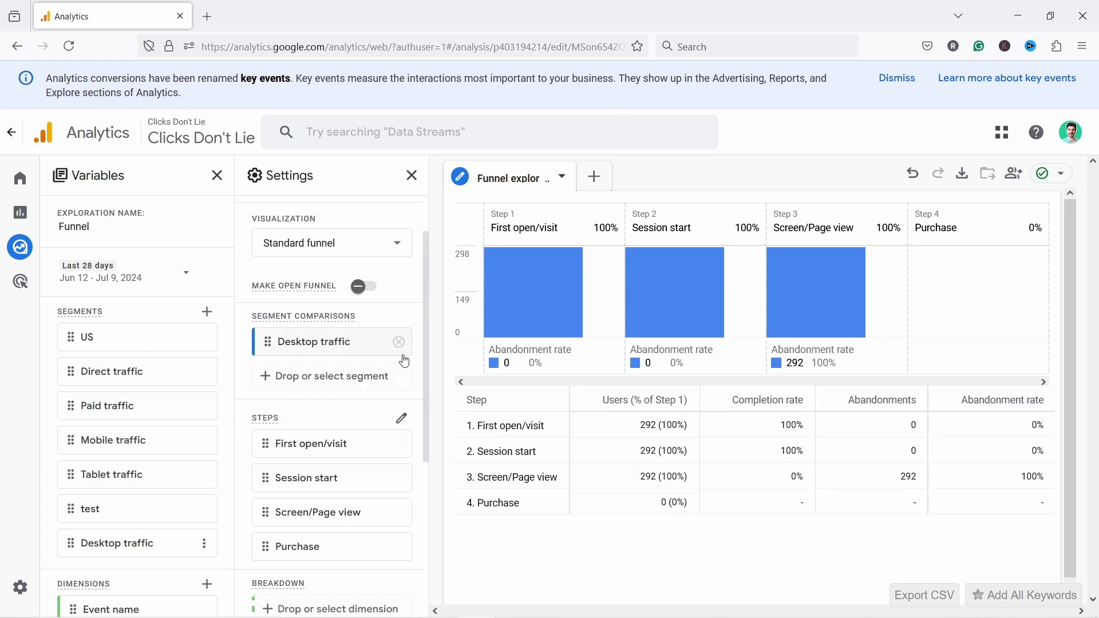
pyautogui.click(23, 247)
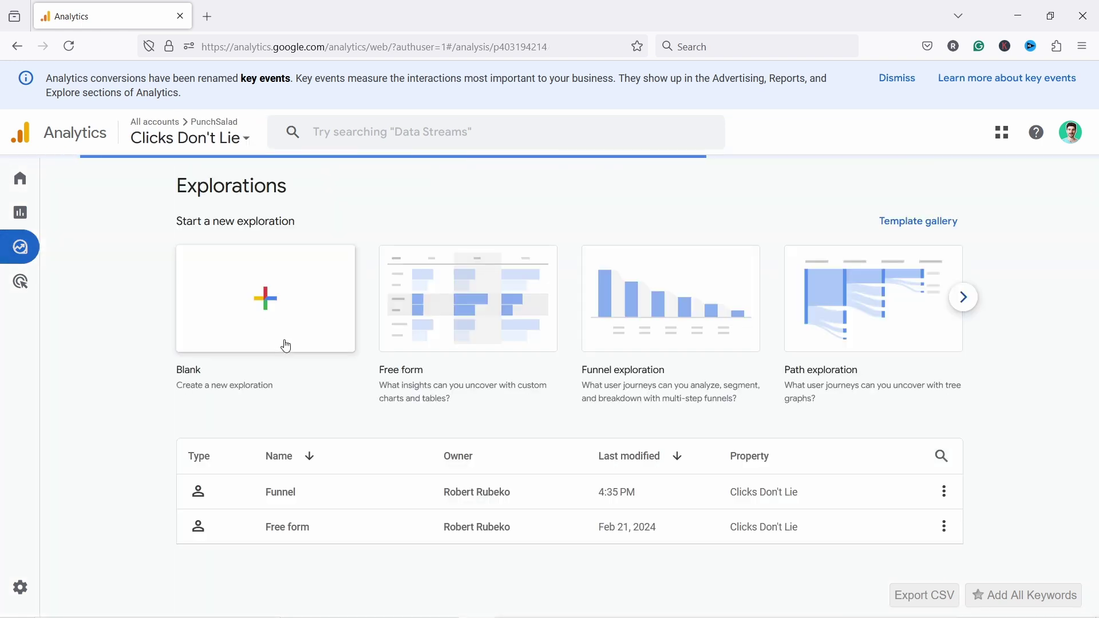
# - Open the Free form exploration and start a new segment from the Variables panel
pyautogui.click(349, 538)
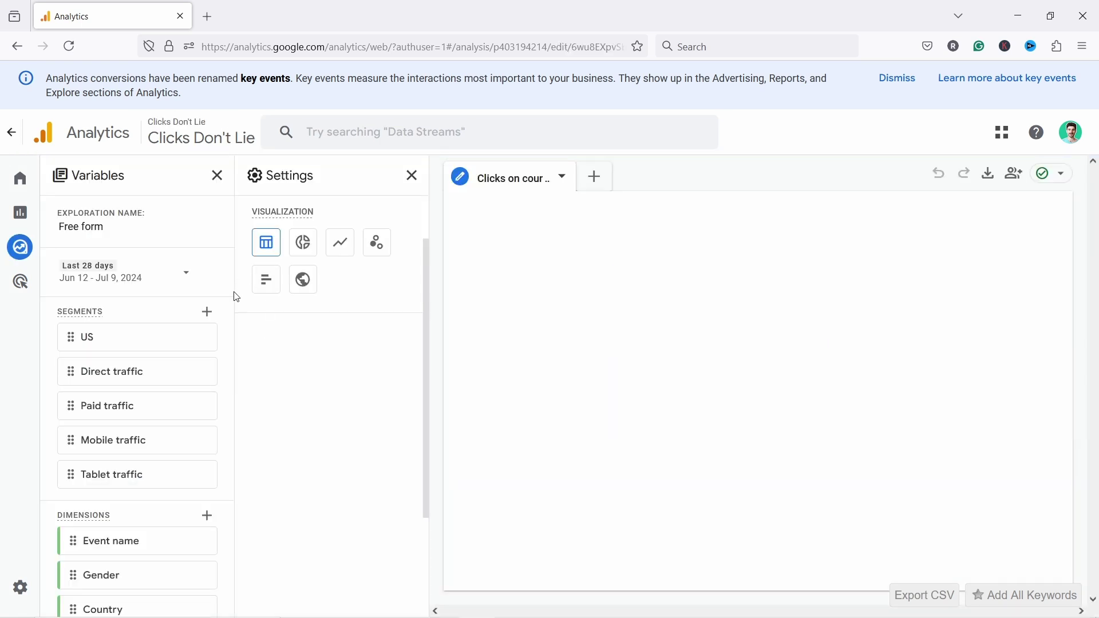
pyautogui.click(208, 312)
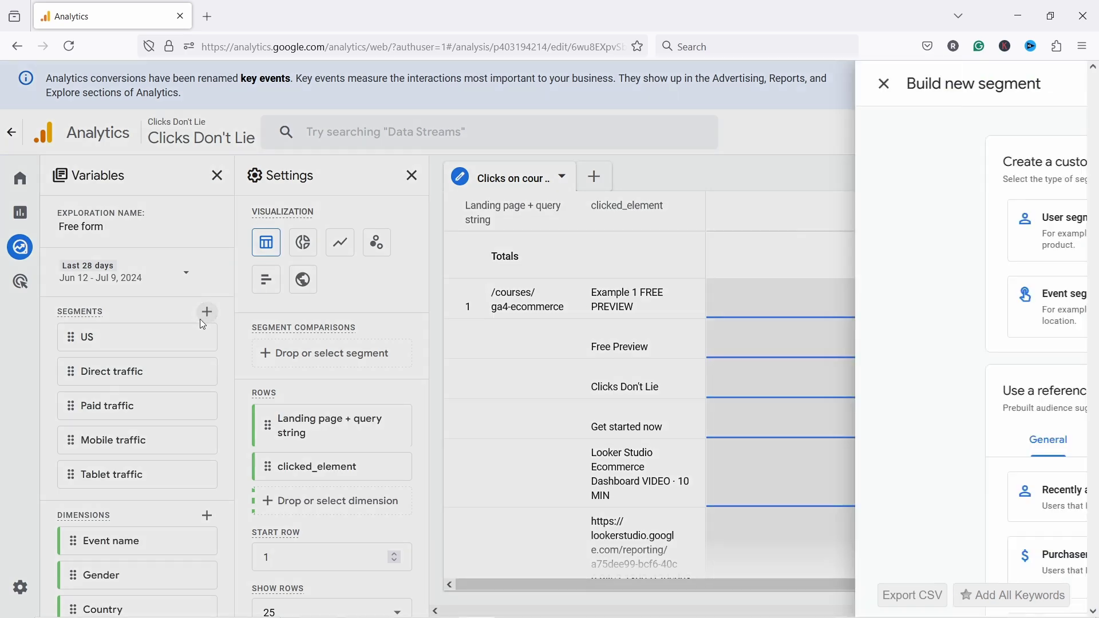